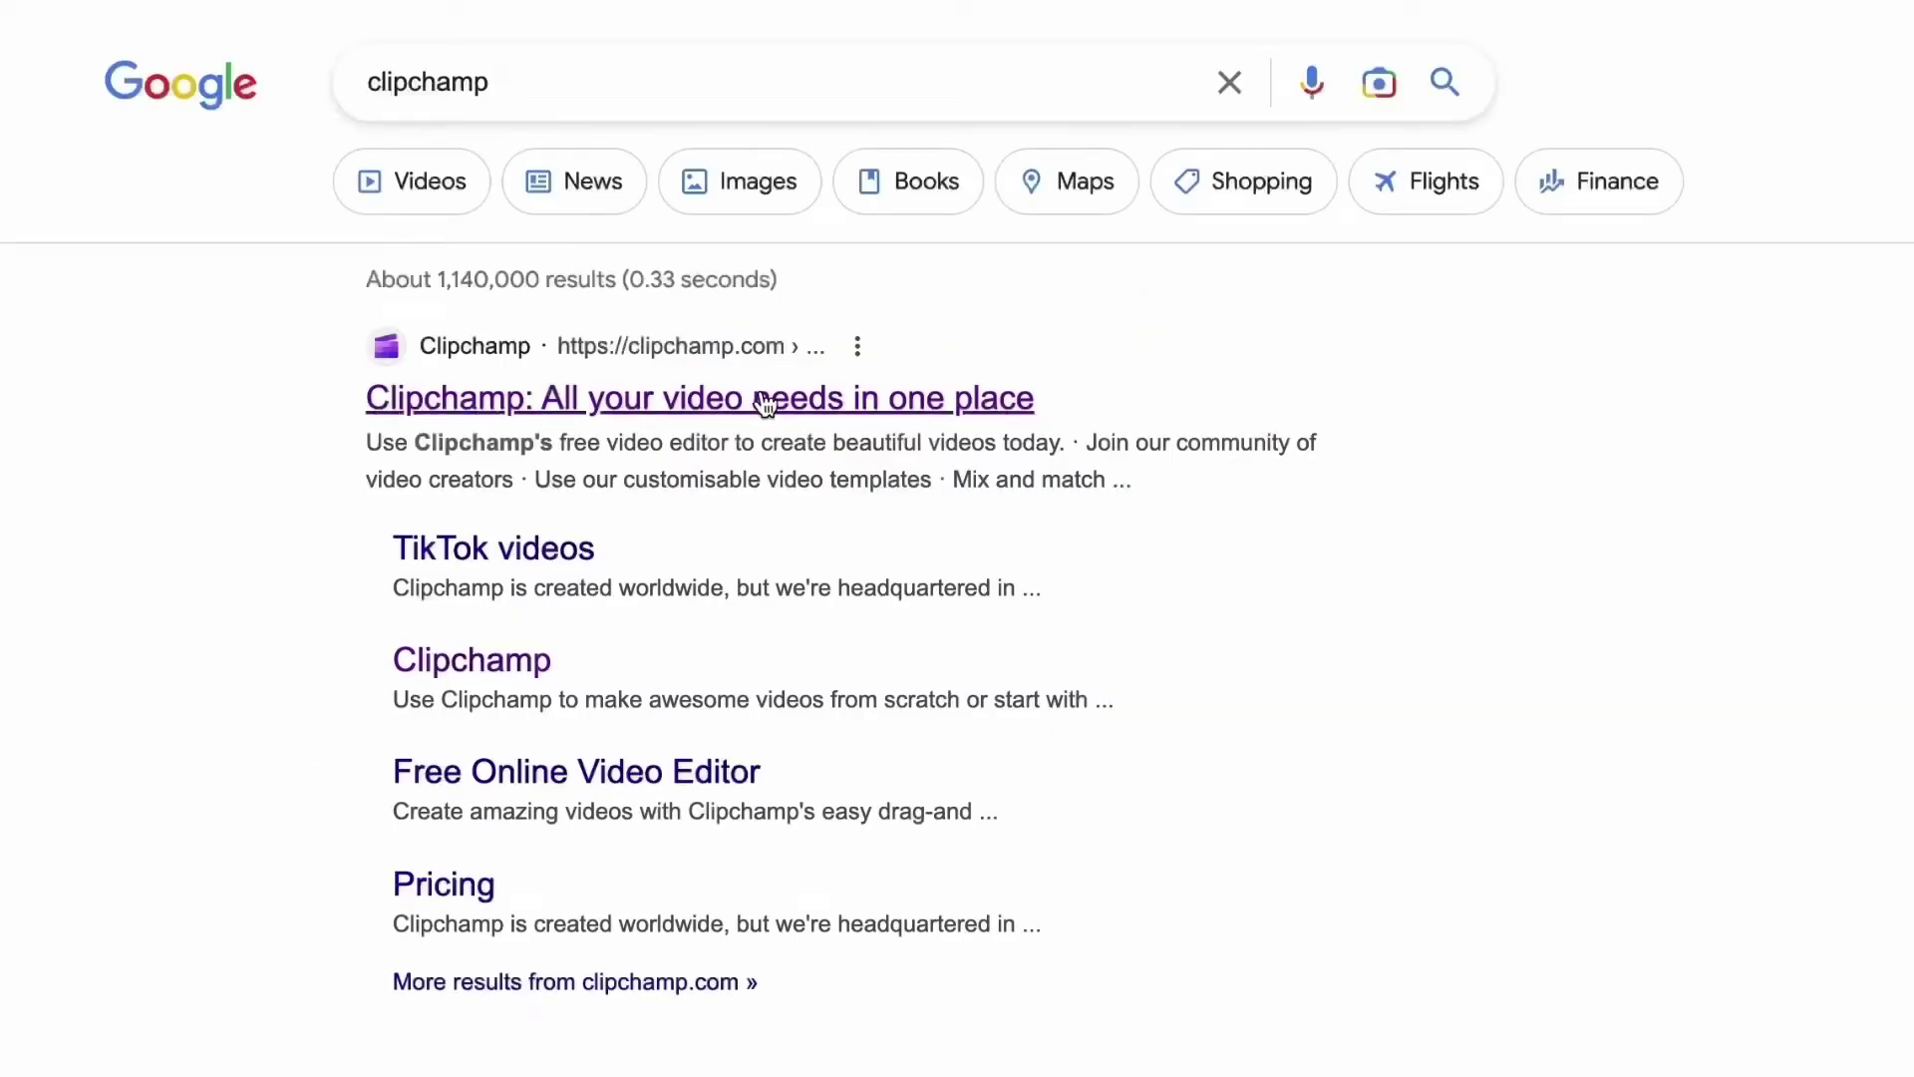
# Step: Follow the 'Clipchamp: All your video needs in one place' result to reach the Clipchamp dashboard
pyautogui.click(709, 403)
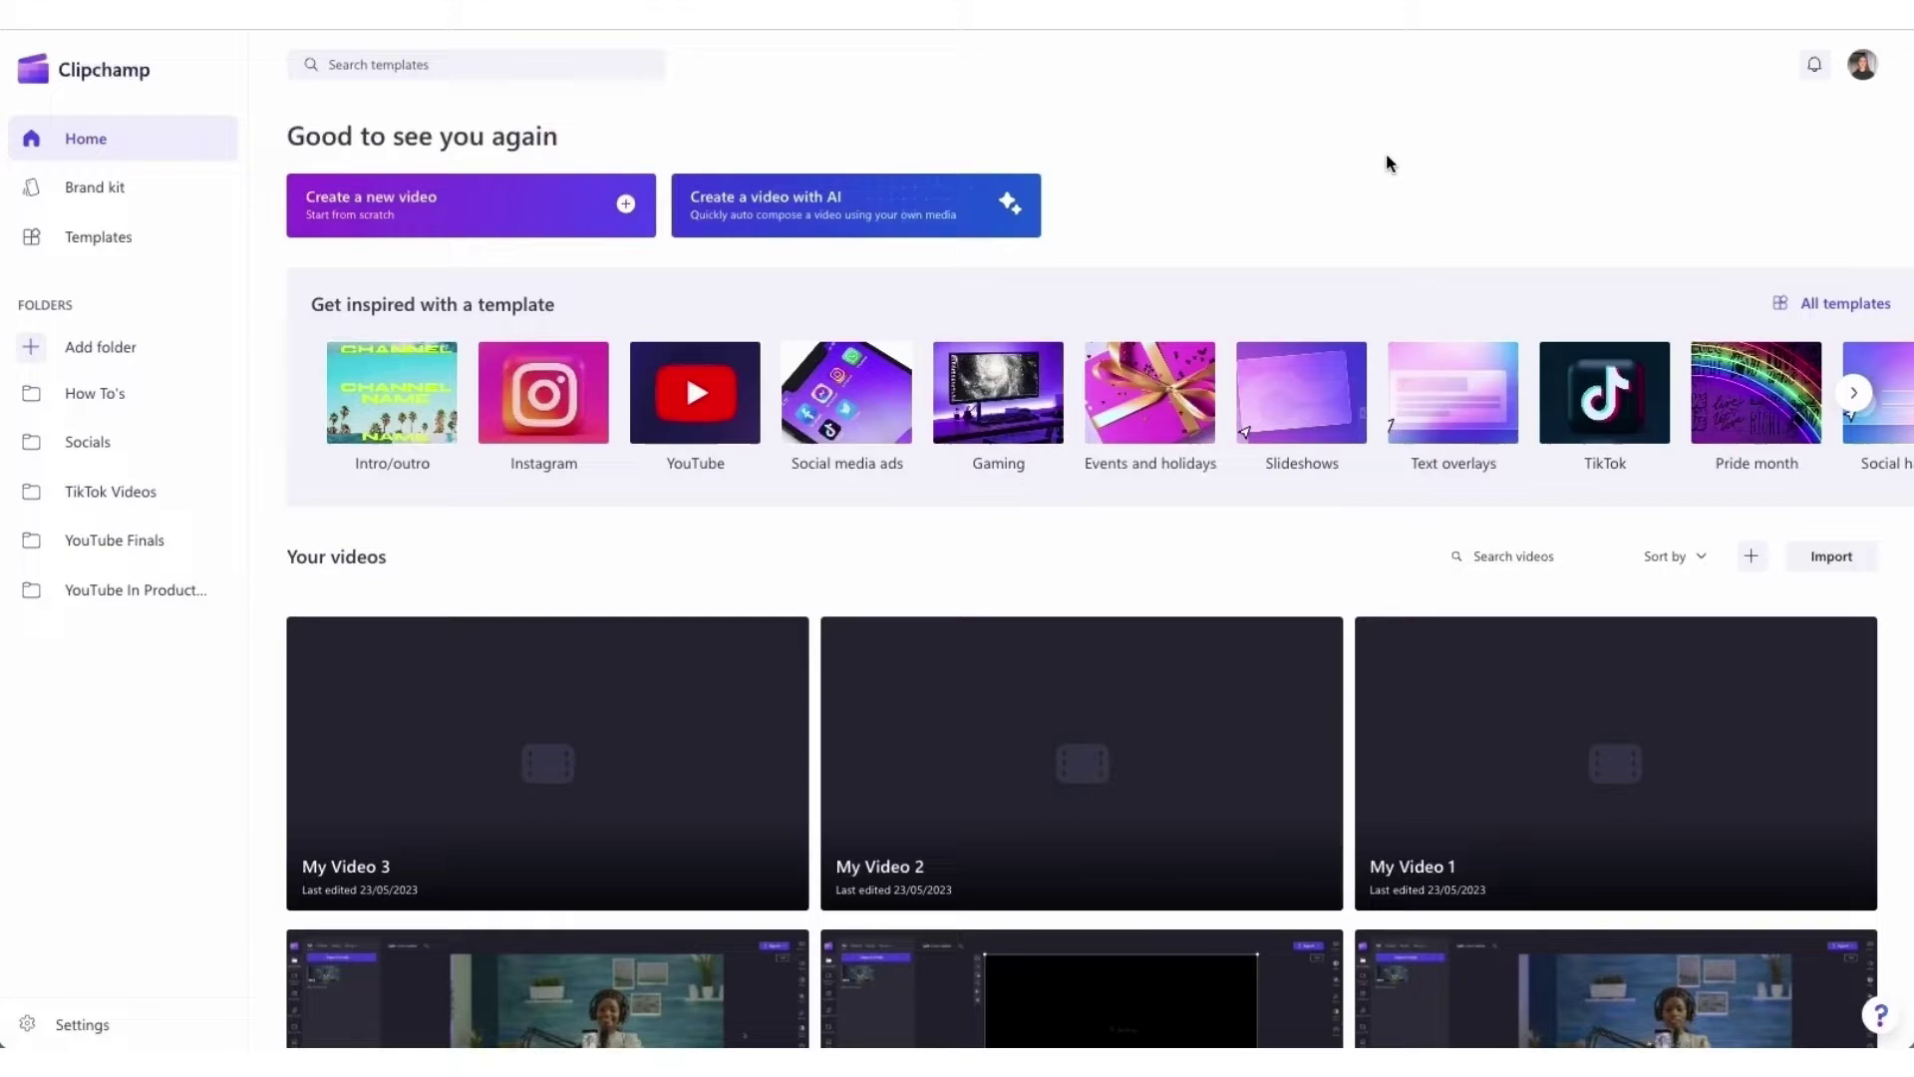
# Step: Create a new, empty video project from the Clipchamp home page
pyautogui.click(460, 217)
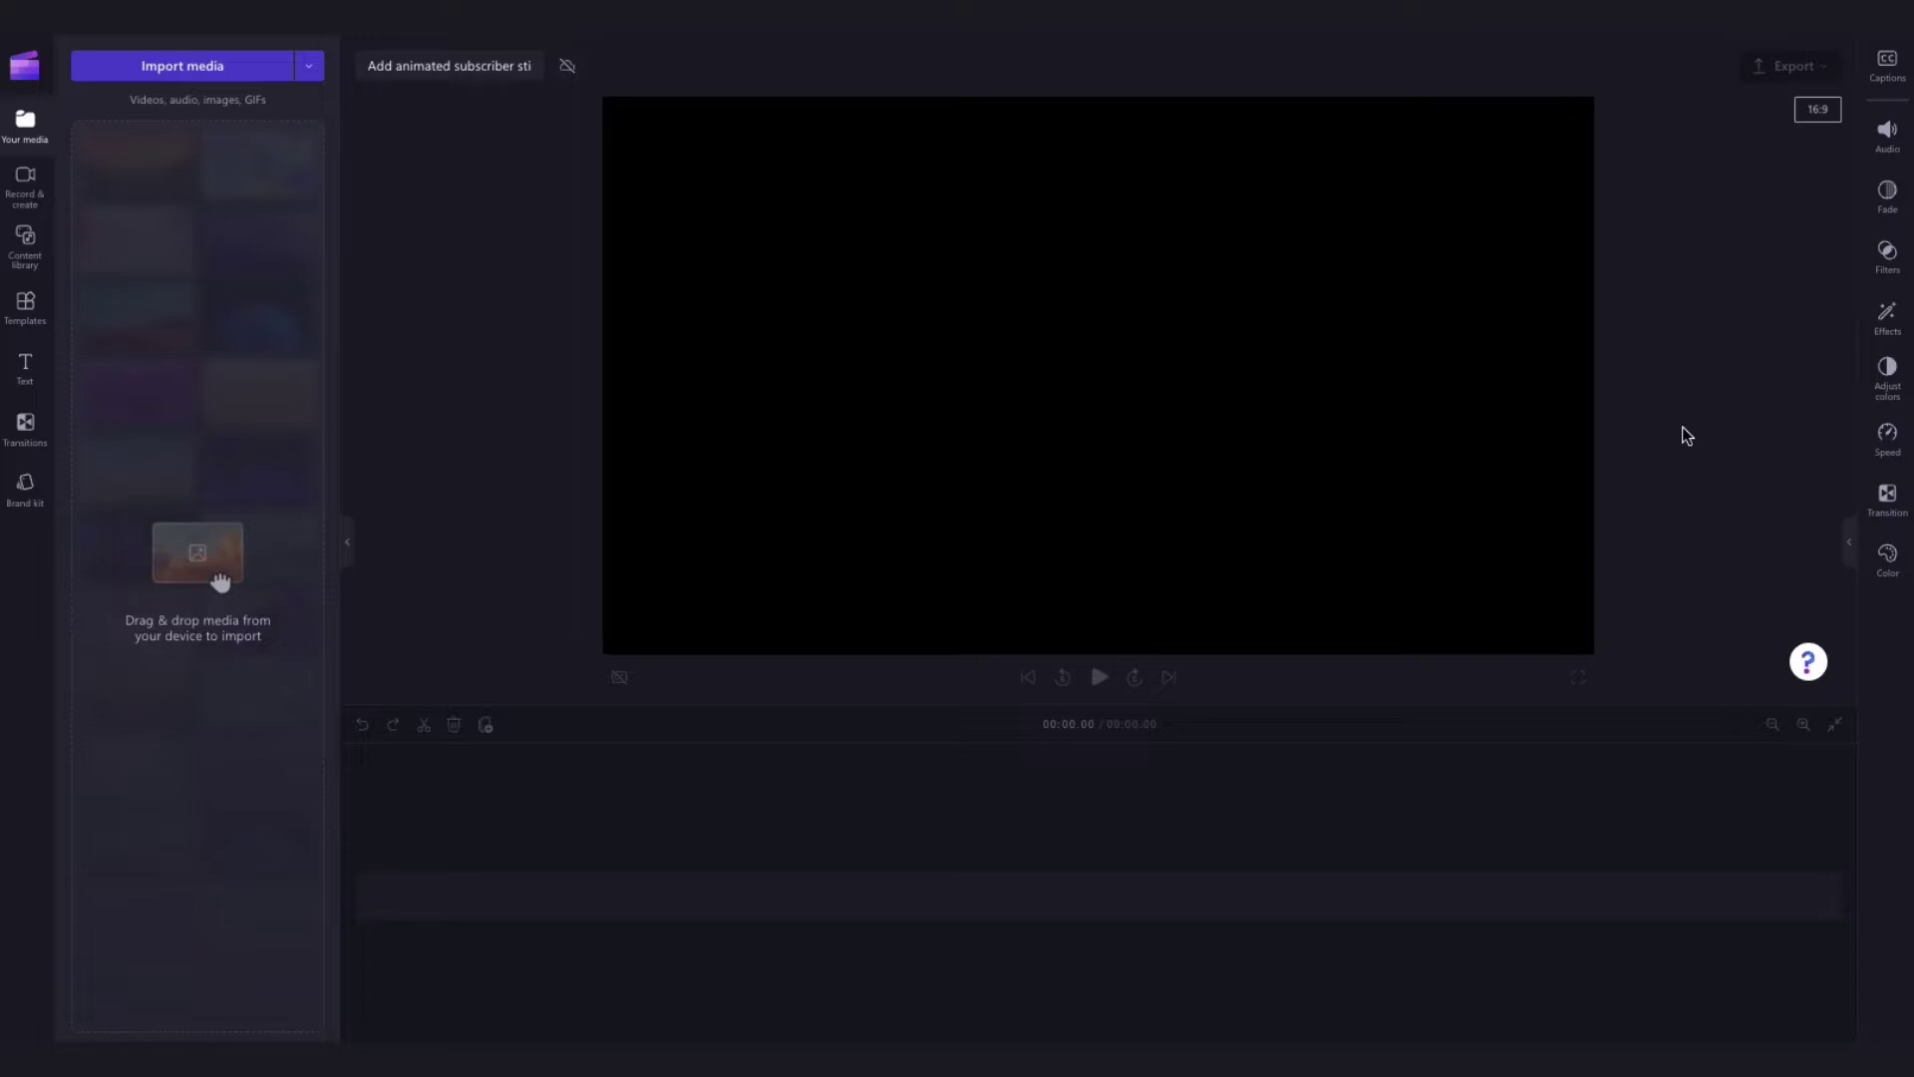
# Step: Import My vlog 1 and My vlog 2 together and place them back to back on the timeline
pyautogui.click(182, 72)
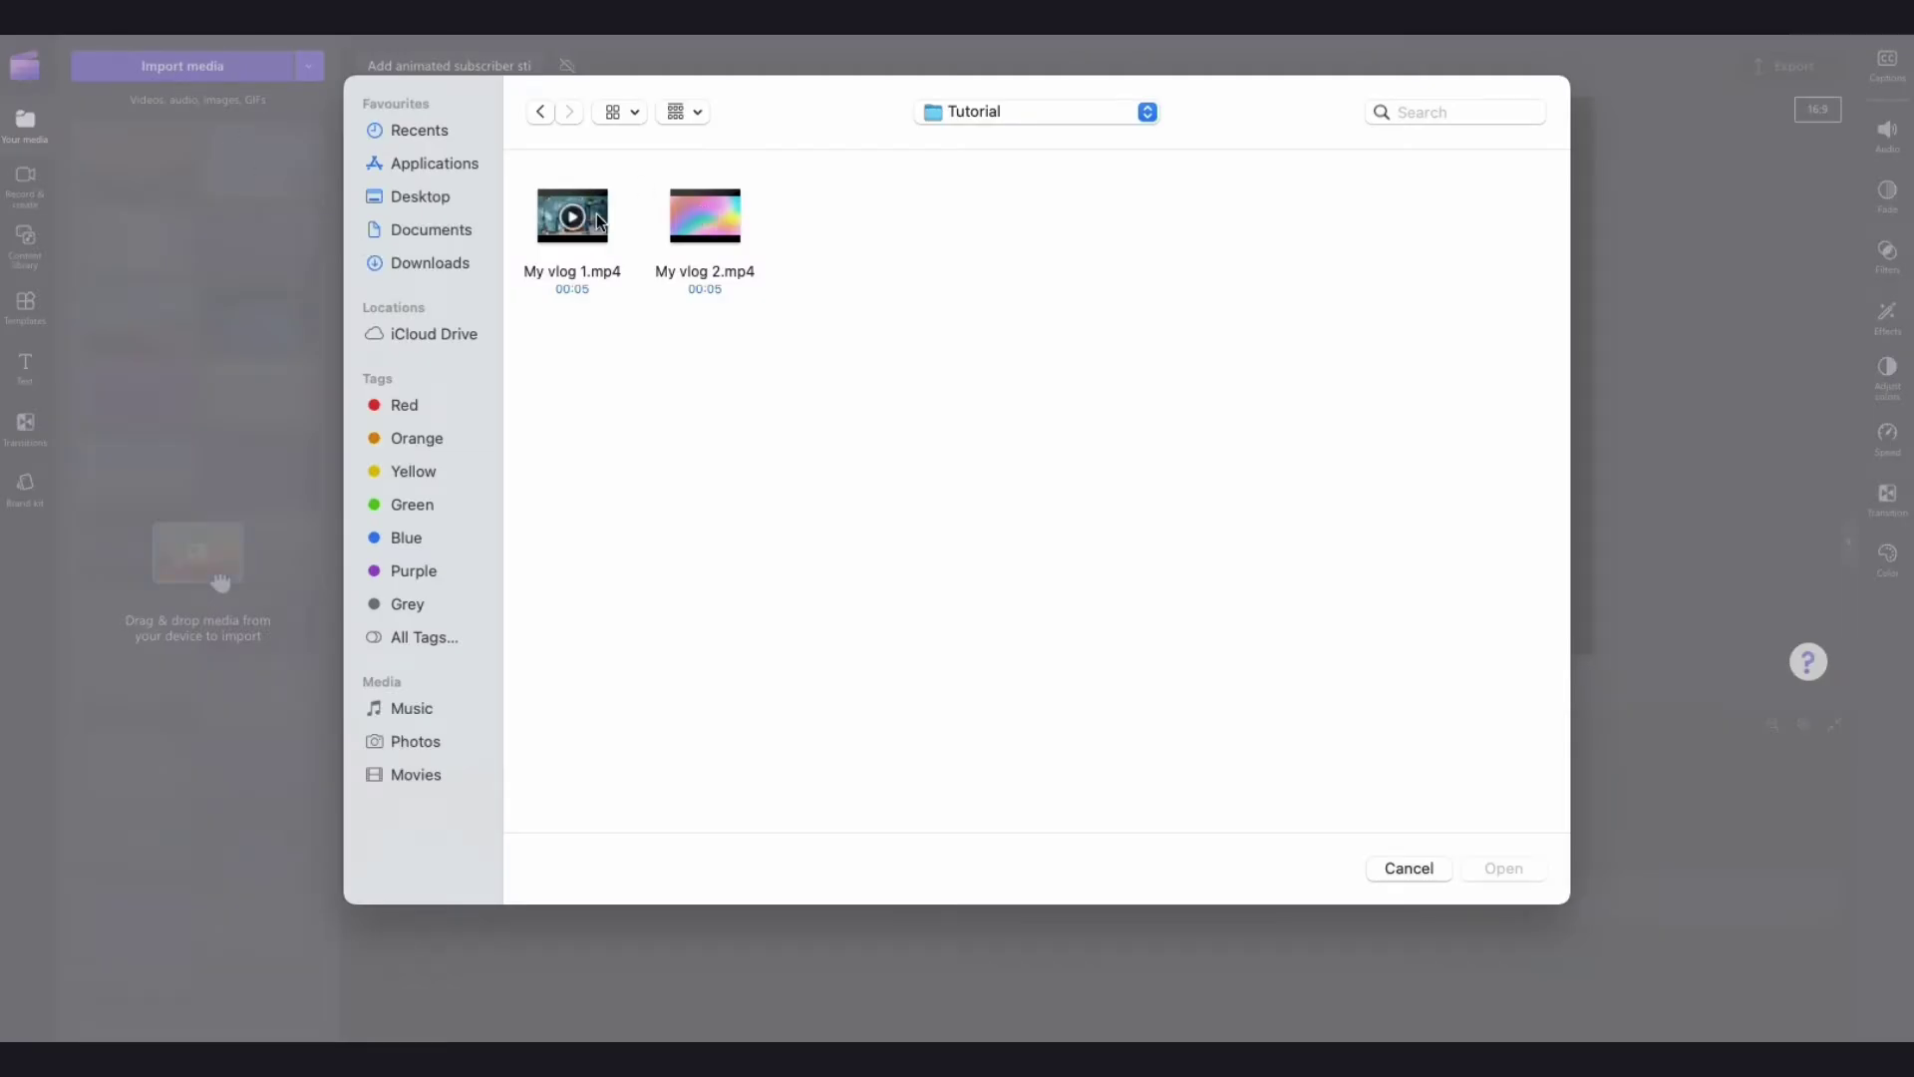
pyautogui.press('super+a')
pyautogui.click(1500, 867)
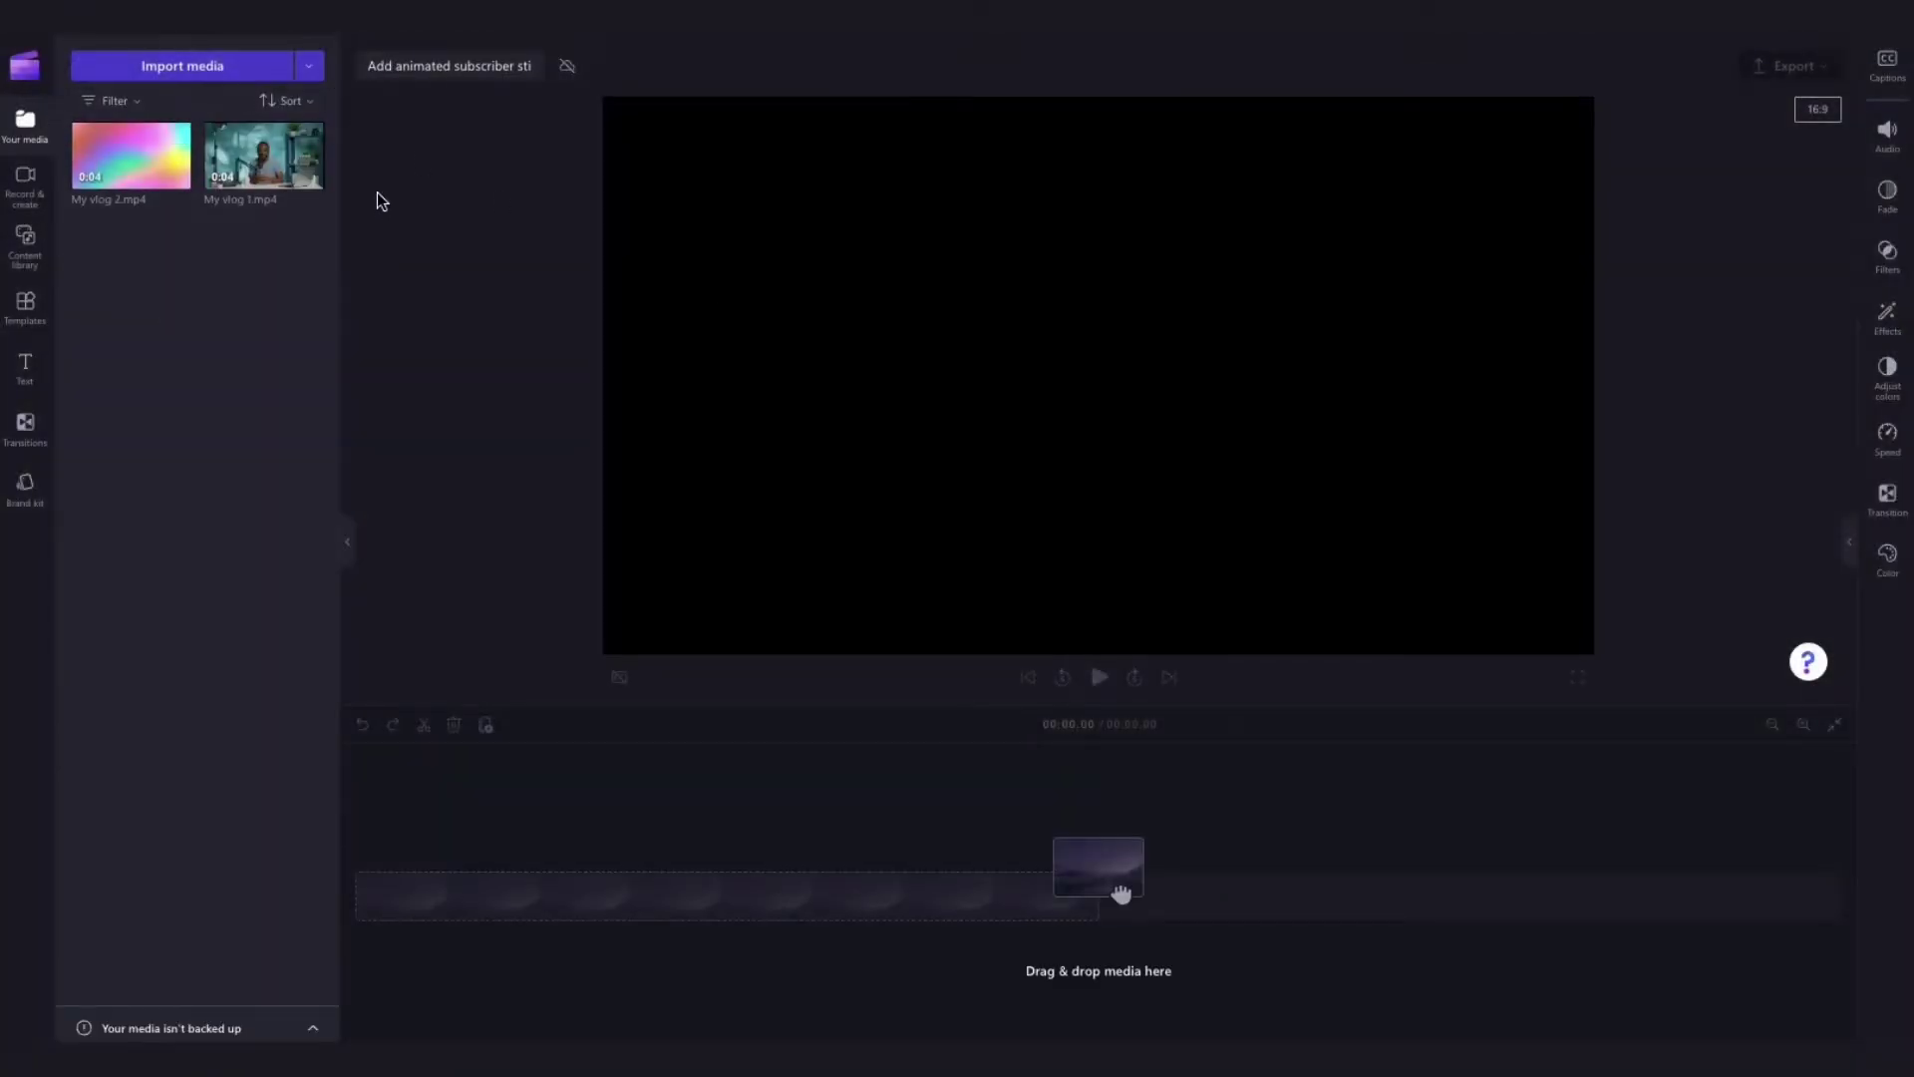
pyautogui.moveTo(262, 155)
pyautogui.mouseDown()
pyautogui.moveTo(393, 712)
pyautogui.moveTo(404, 884)
pyautogui.mouseUp()
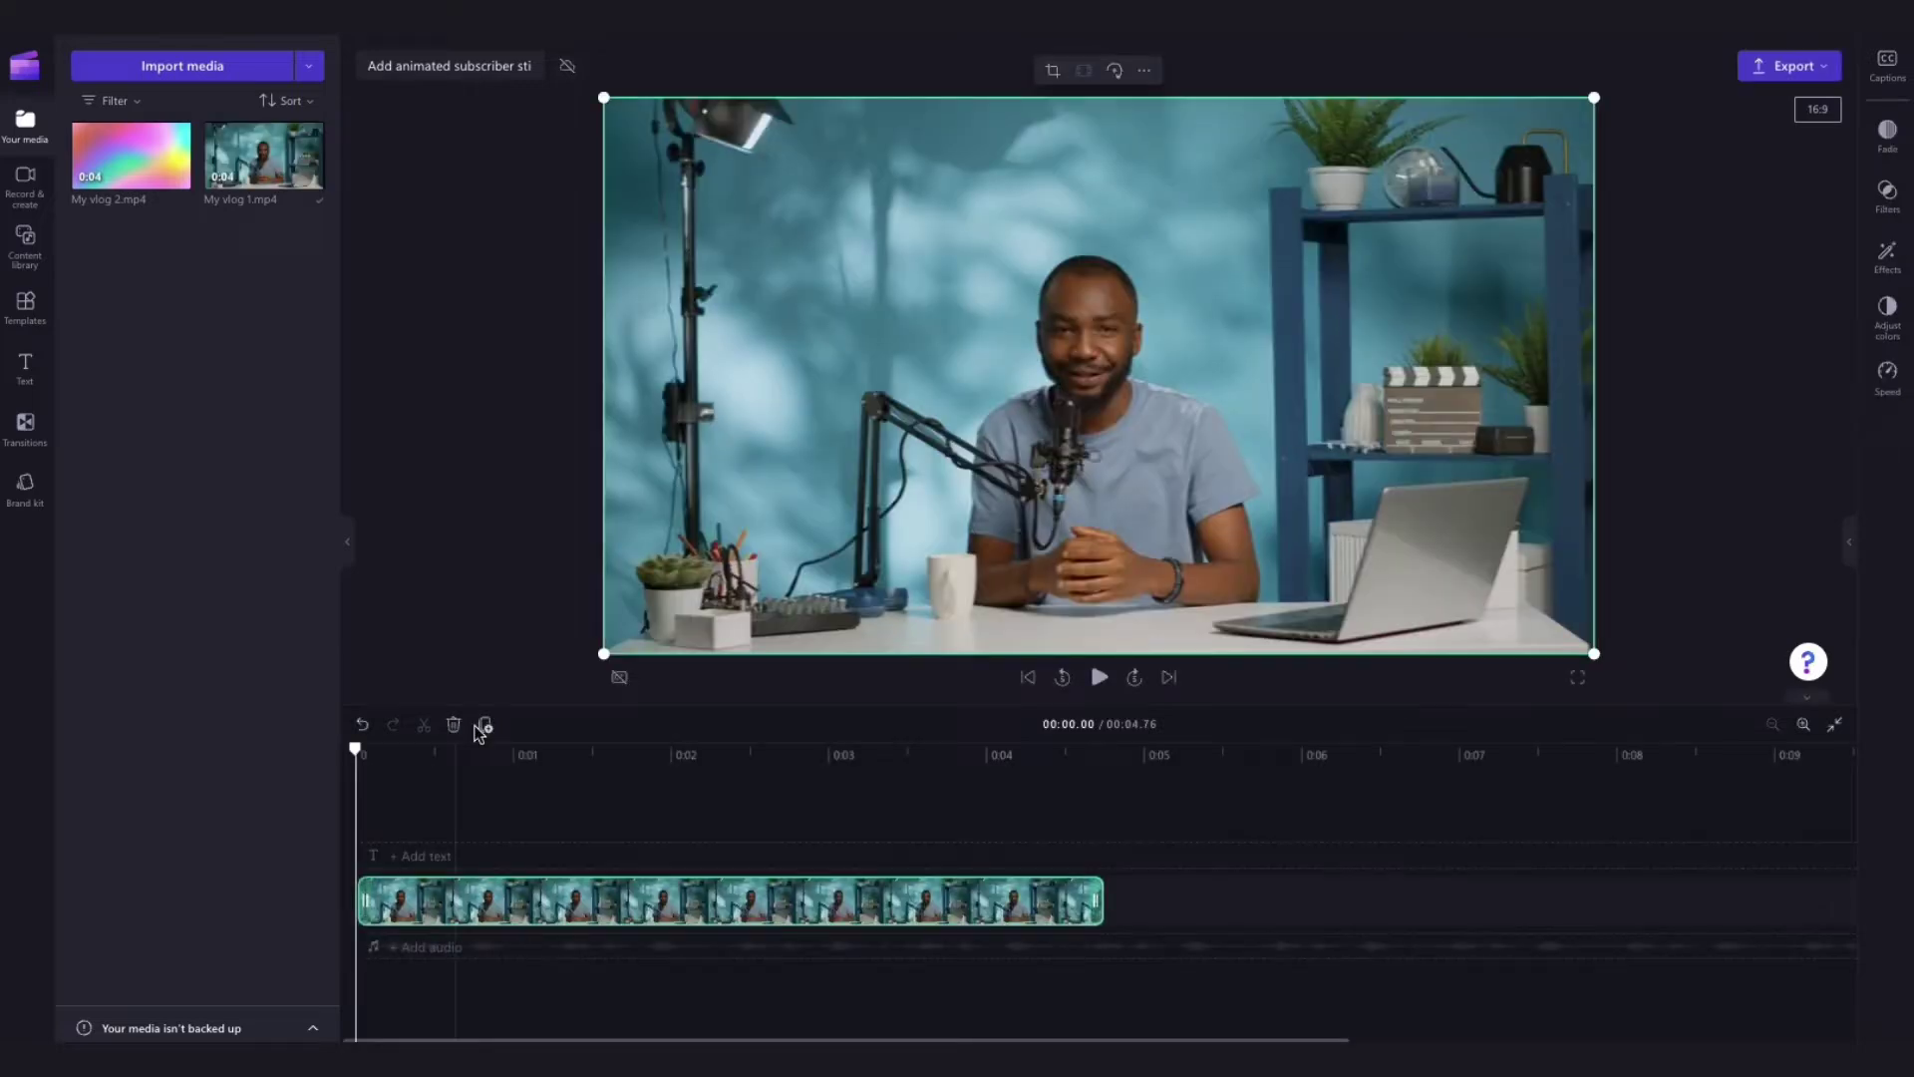
pyautogui.moveTo(133, 158)
pyautogui.mouseDown()
pyautogui.moveTo(188, 174)
pyautogui.moveTo(1114, 901)
pyautogui.mouseUp()
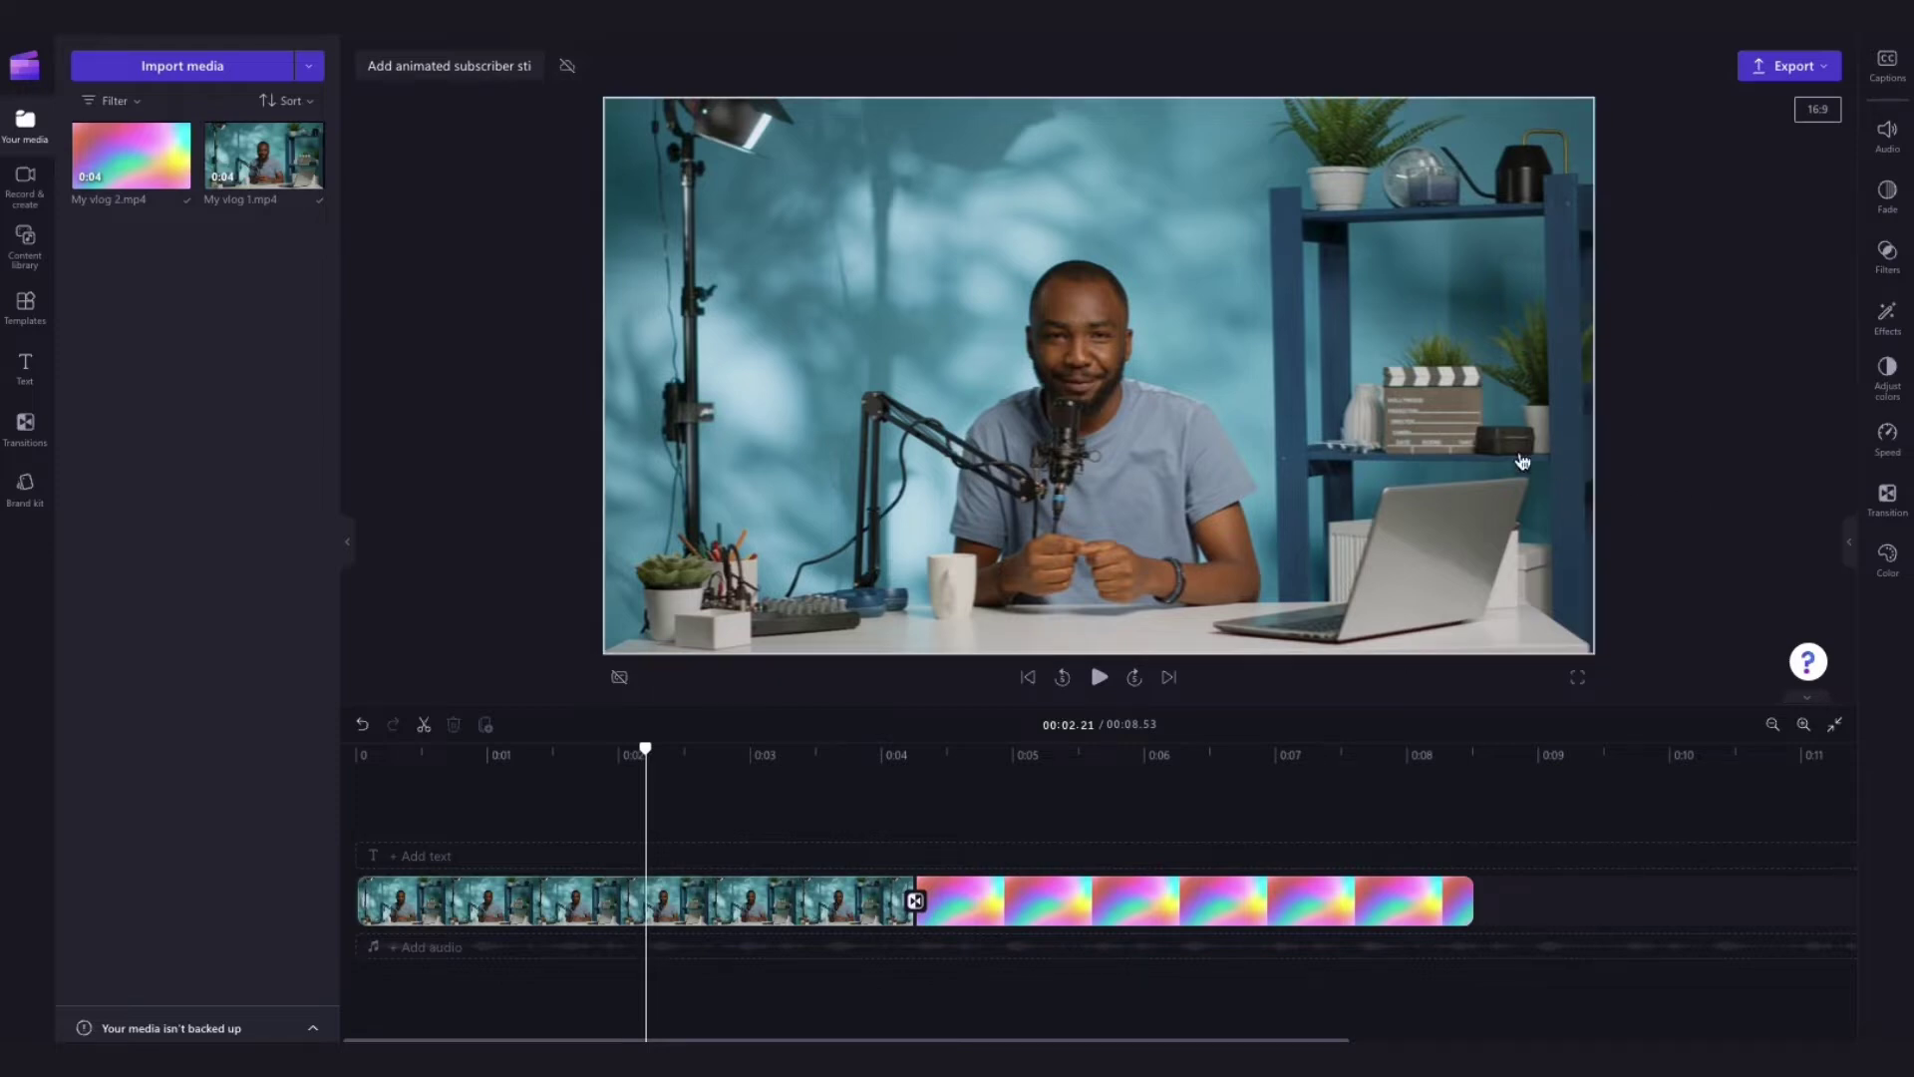
# Step: Browse GIPHY stickers in the content library, then clear the filter and return to the Visuals types list
pyautogui.click(26, 243)
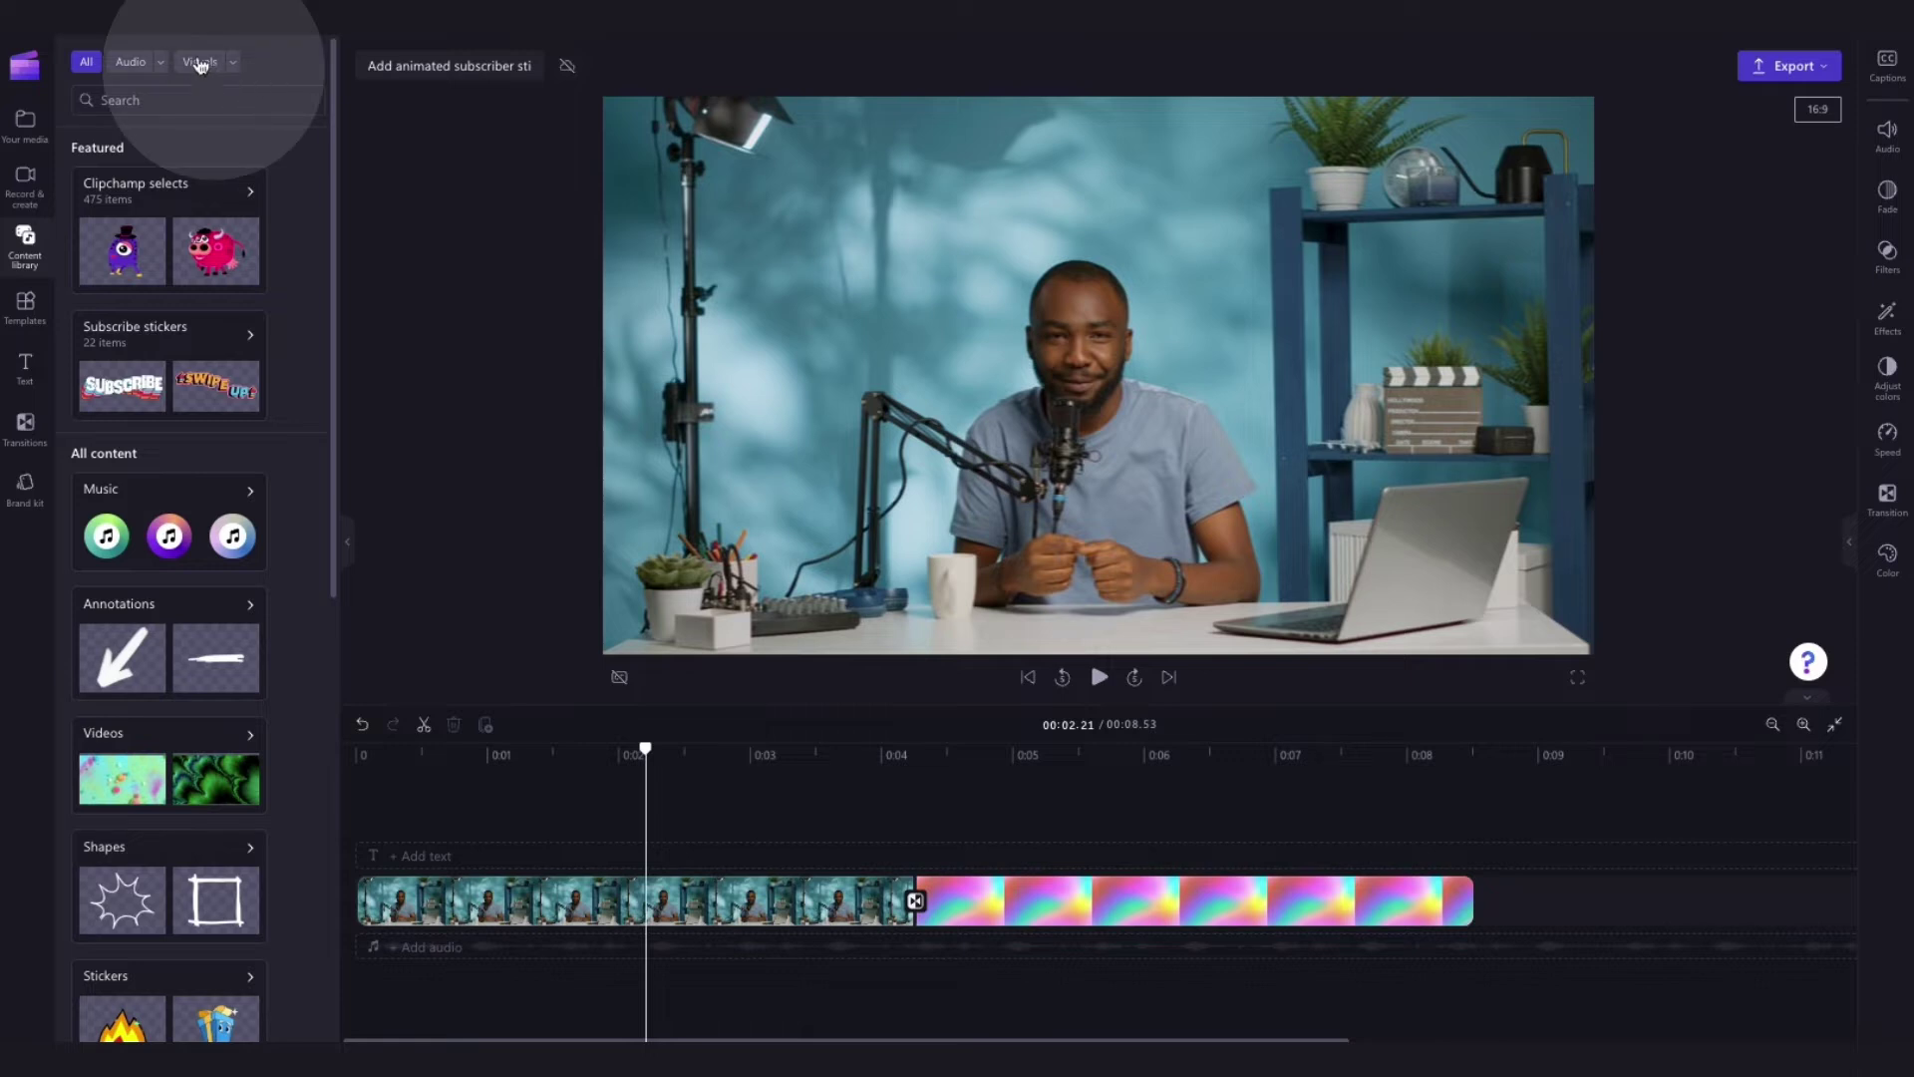
pyautogui.click(235, 70)
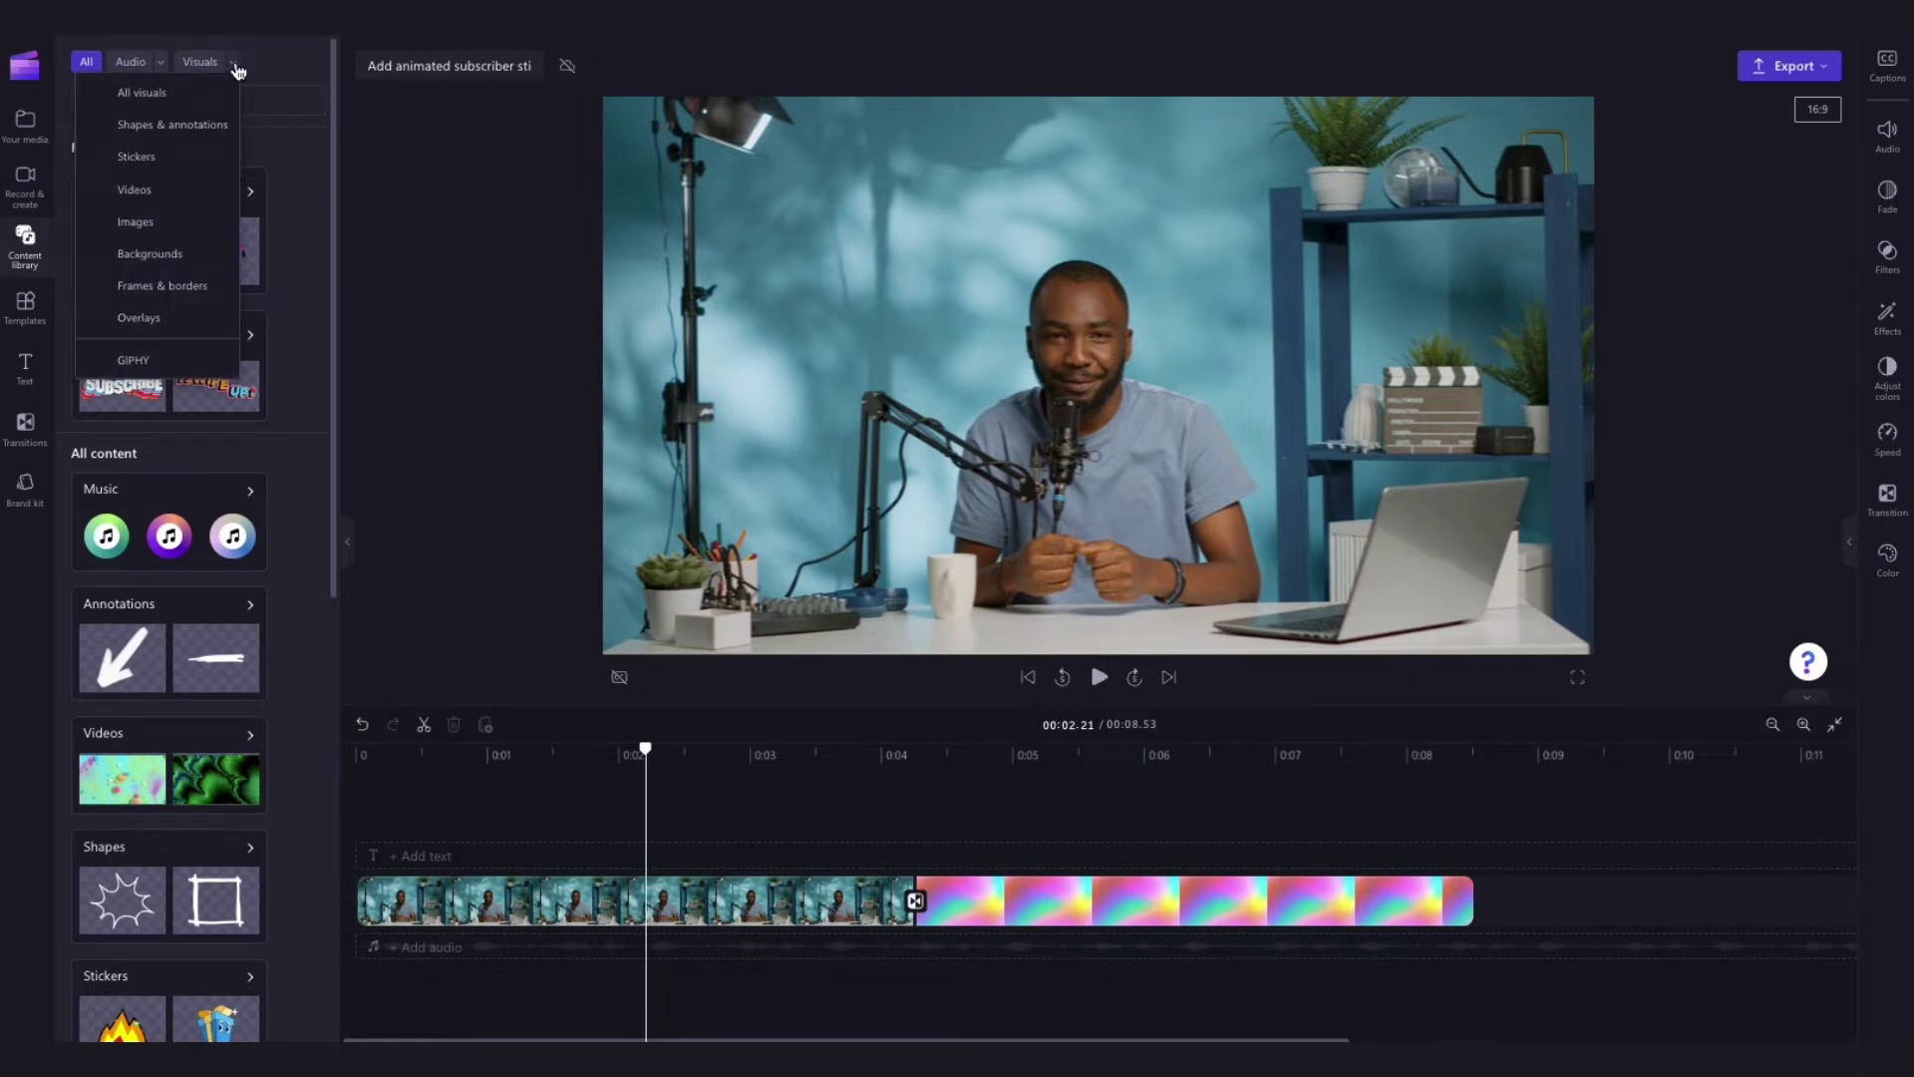
pyautogui.click(145, 368)
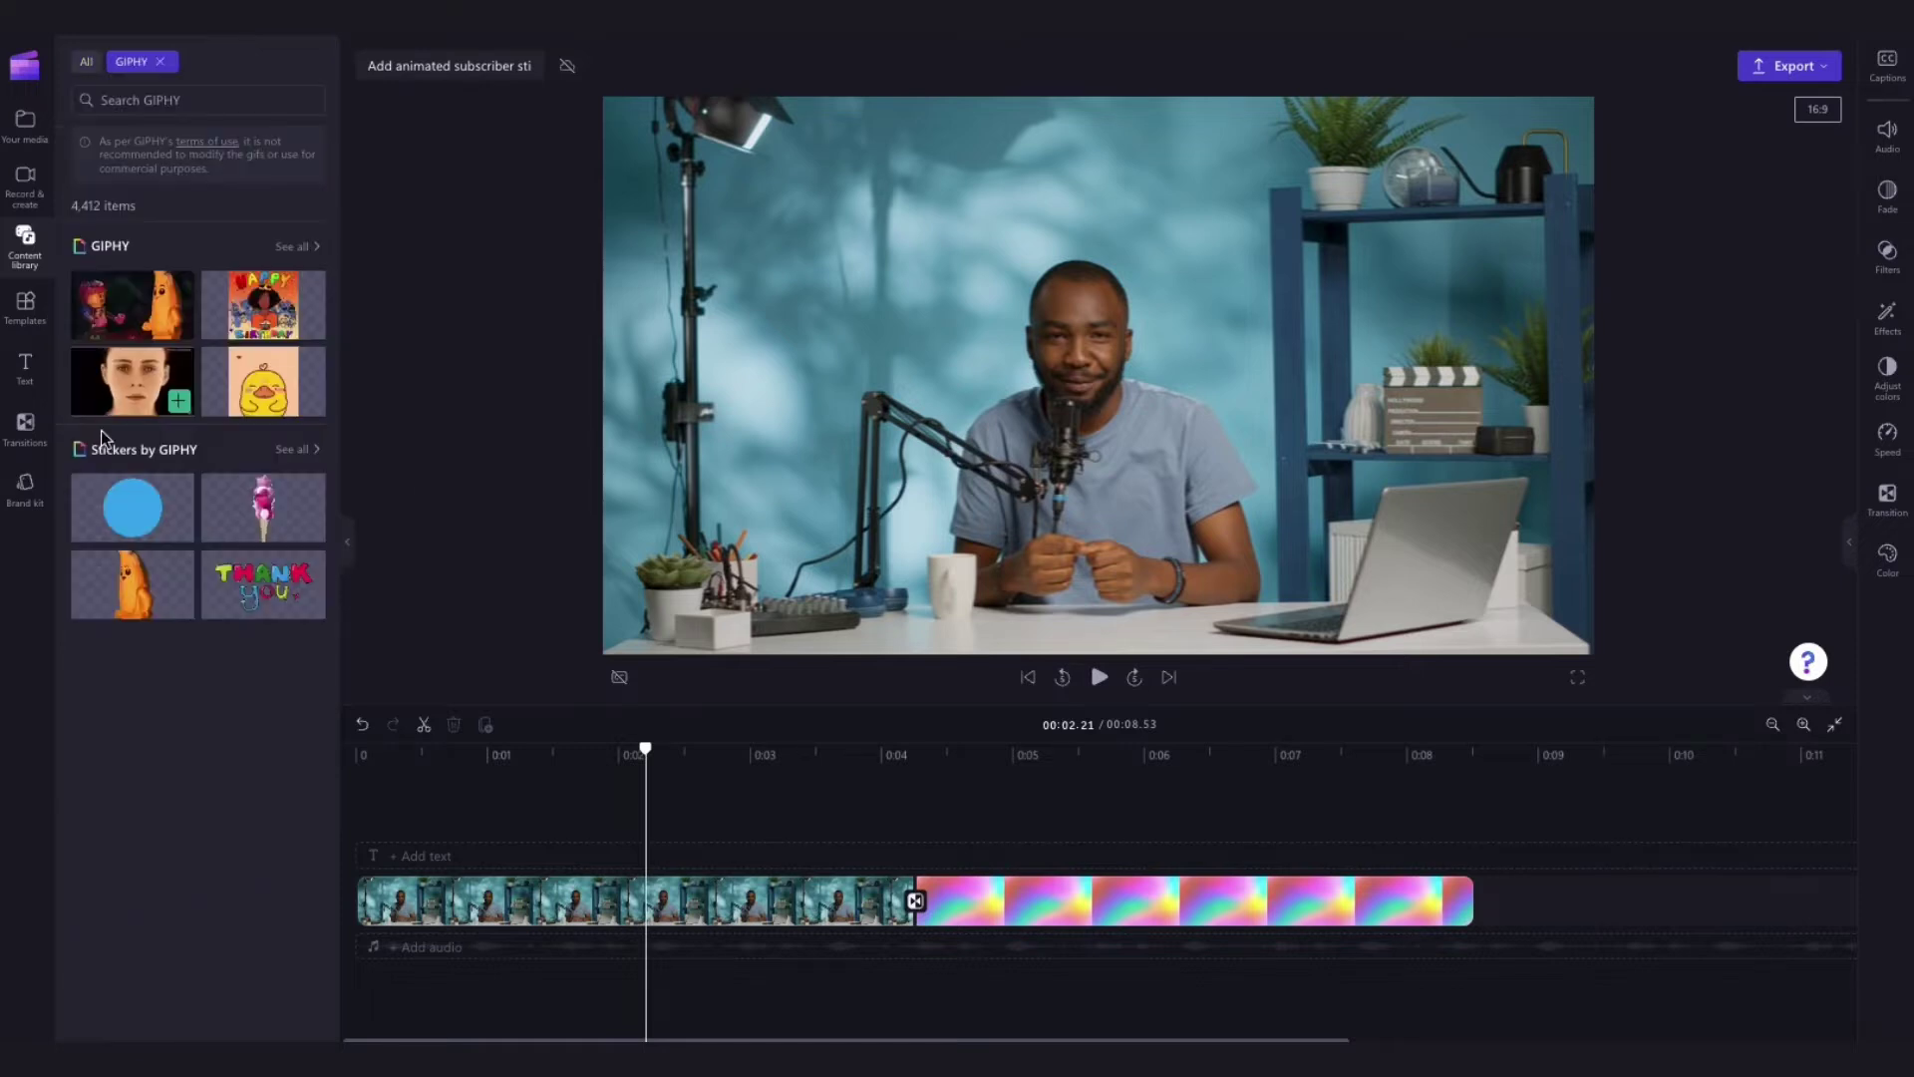
pyautogui.click(289, 451)
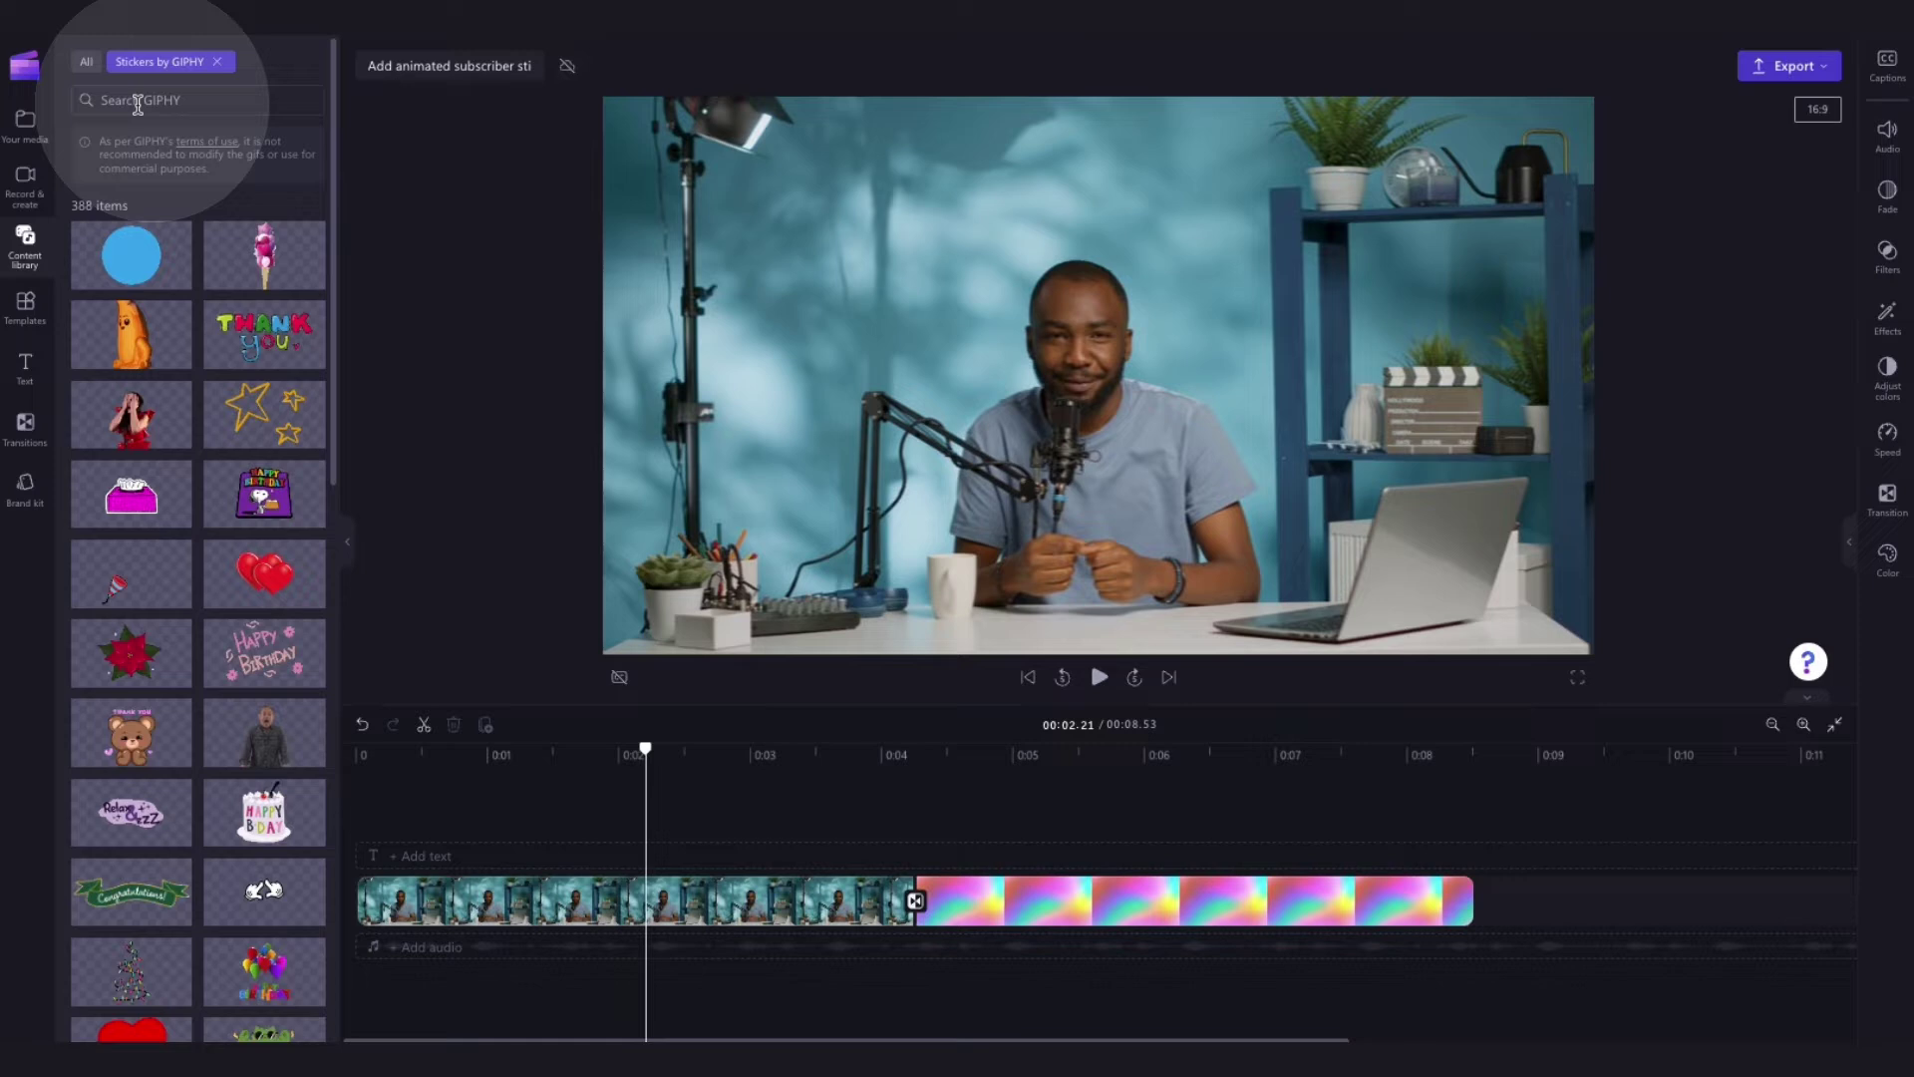
pyautogui.write('subscribe')
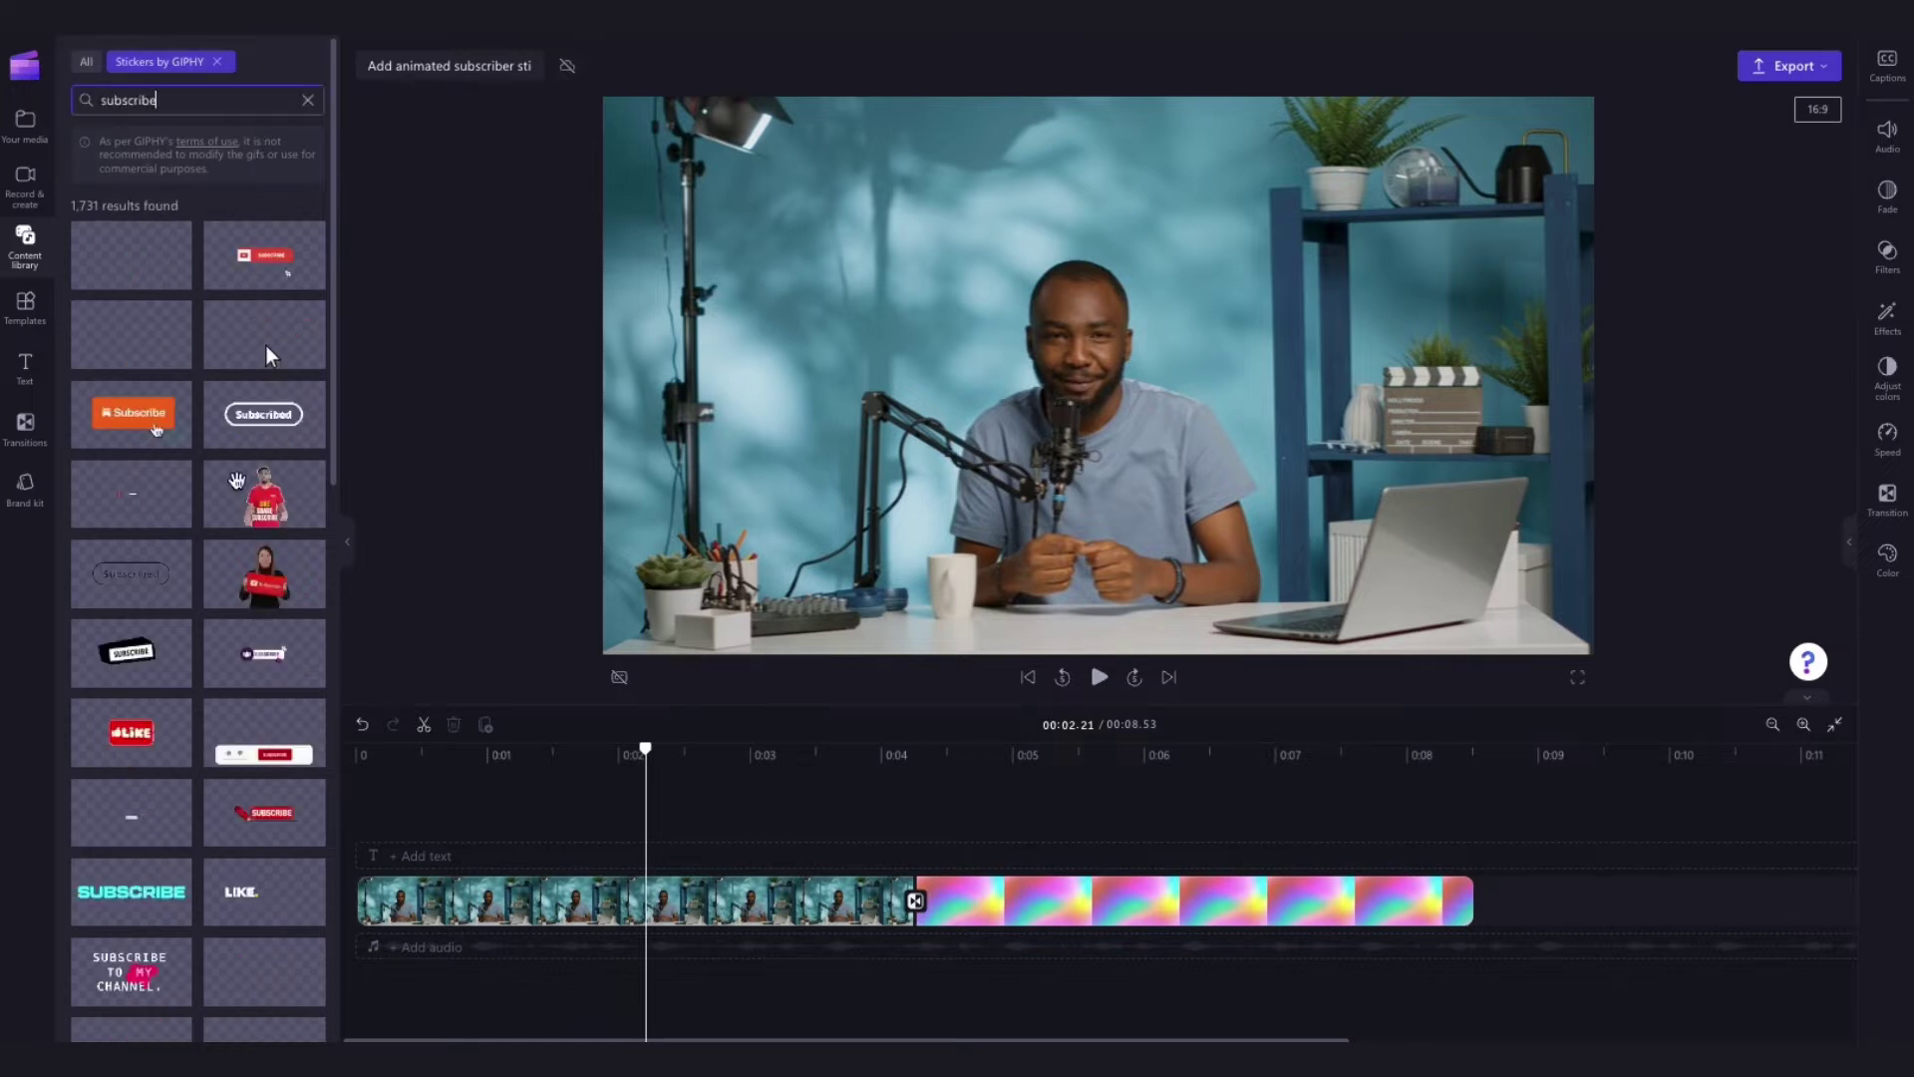
pyautogui.scroll(-5, 331, 547)
pyautogui.scroll(-3, 330, 553)
pyautogui.scroll(5, 330, 551)
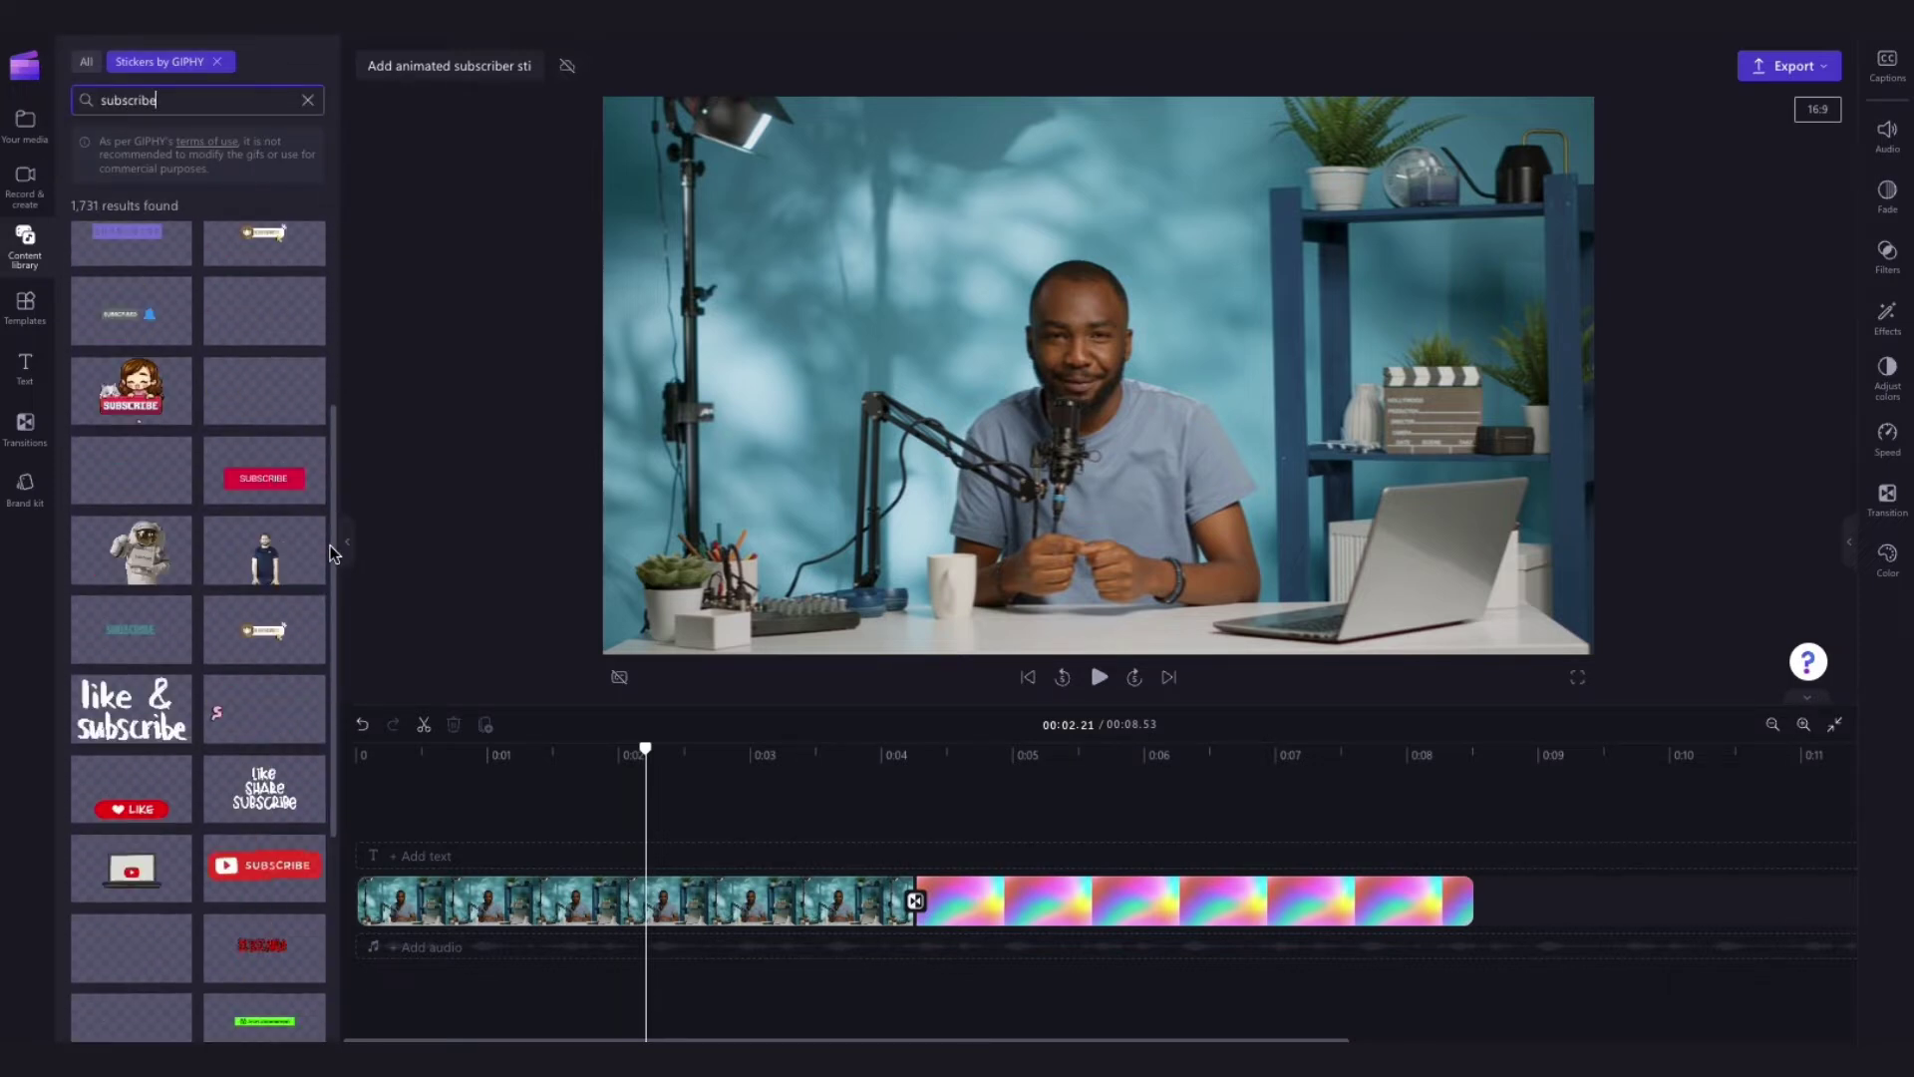
pyautogui.scroll(3, 330, 551)
pyautogui.click(232, 66)
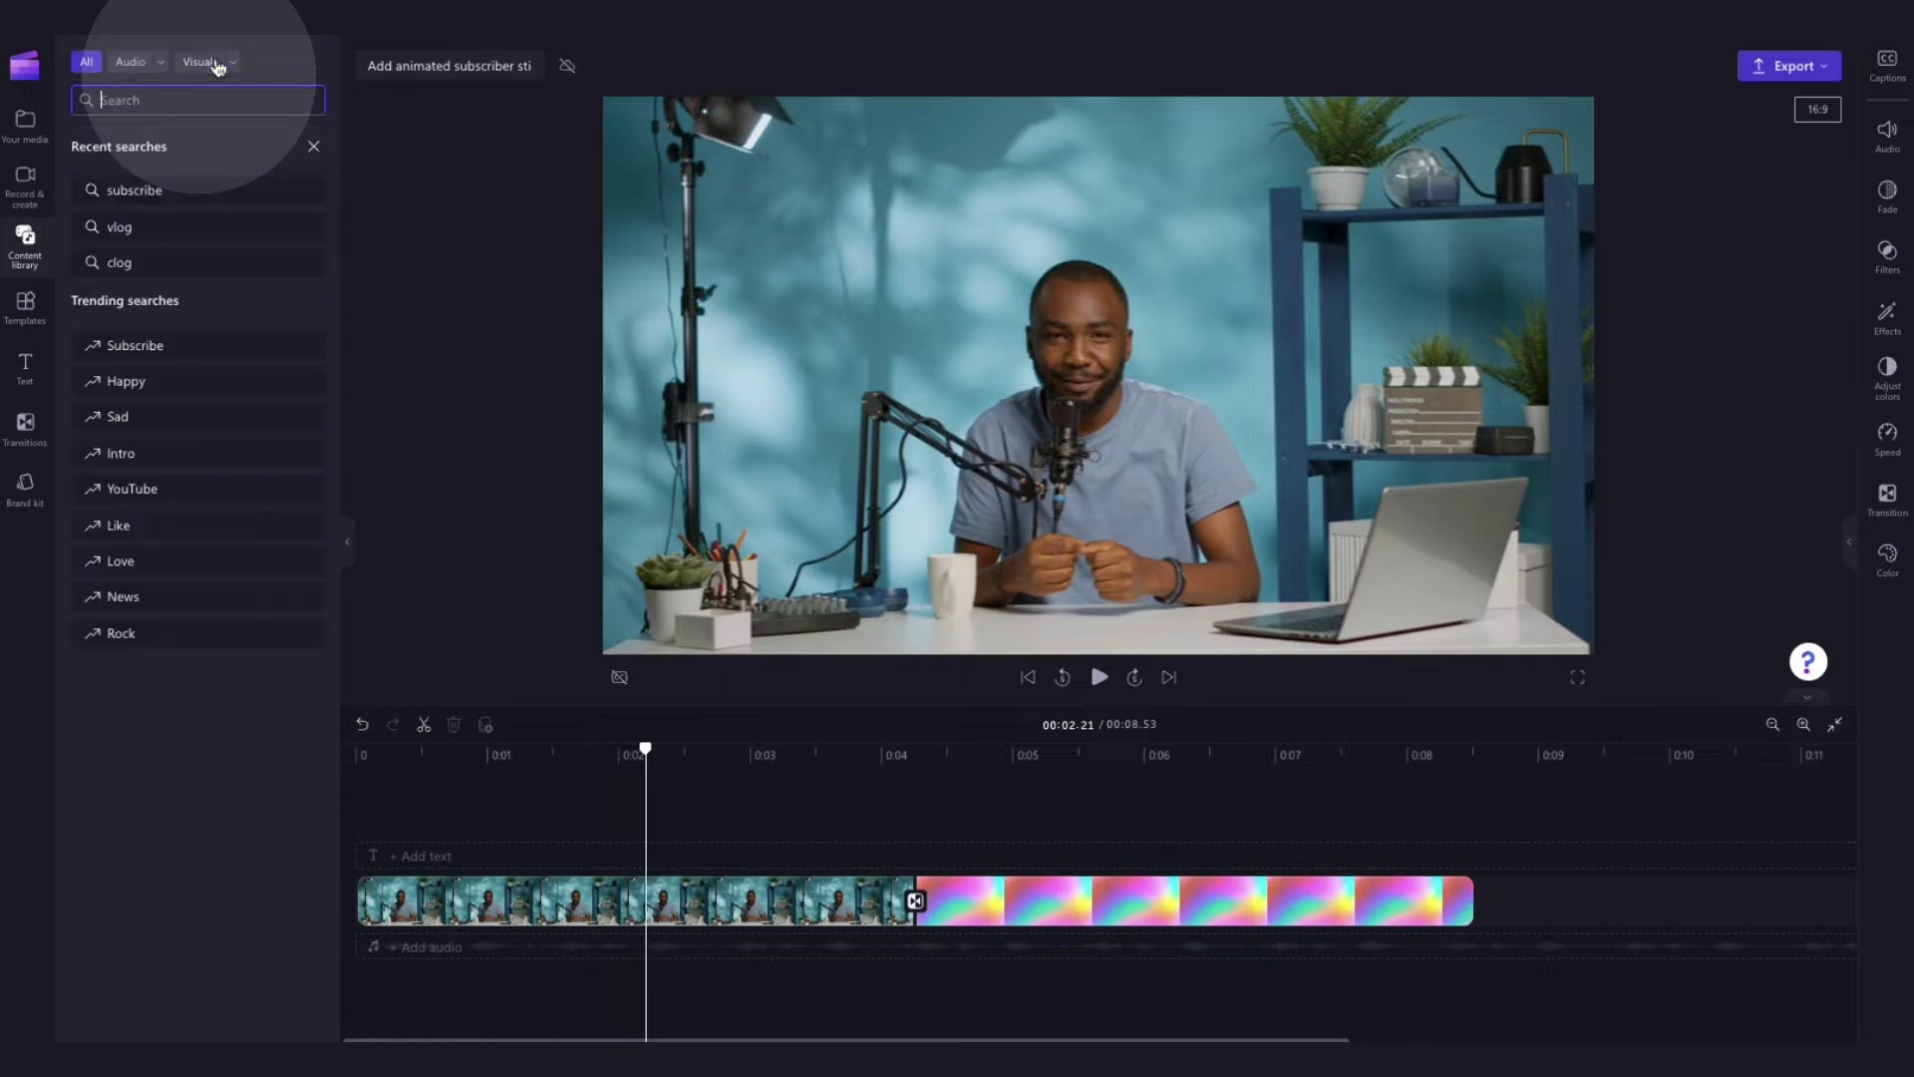
pyautogui.click(232, 67)
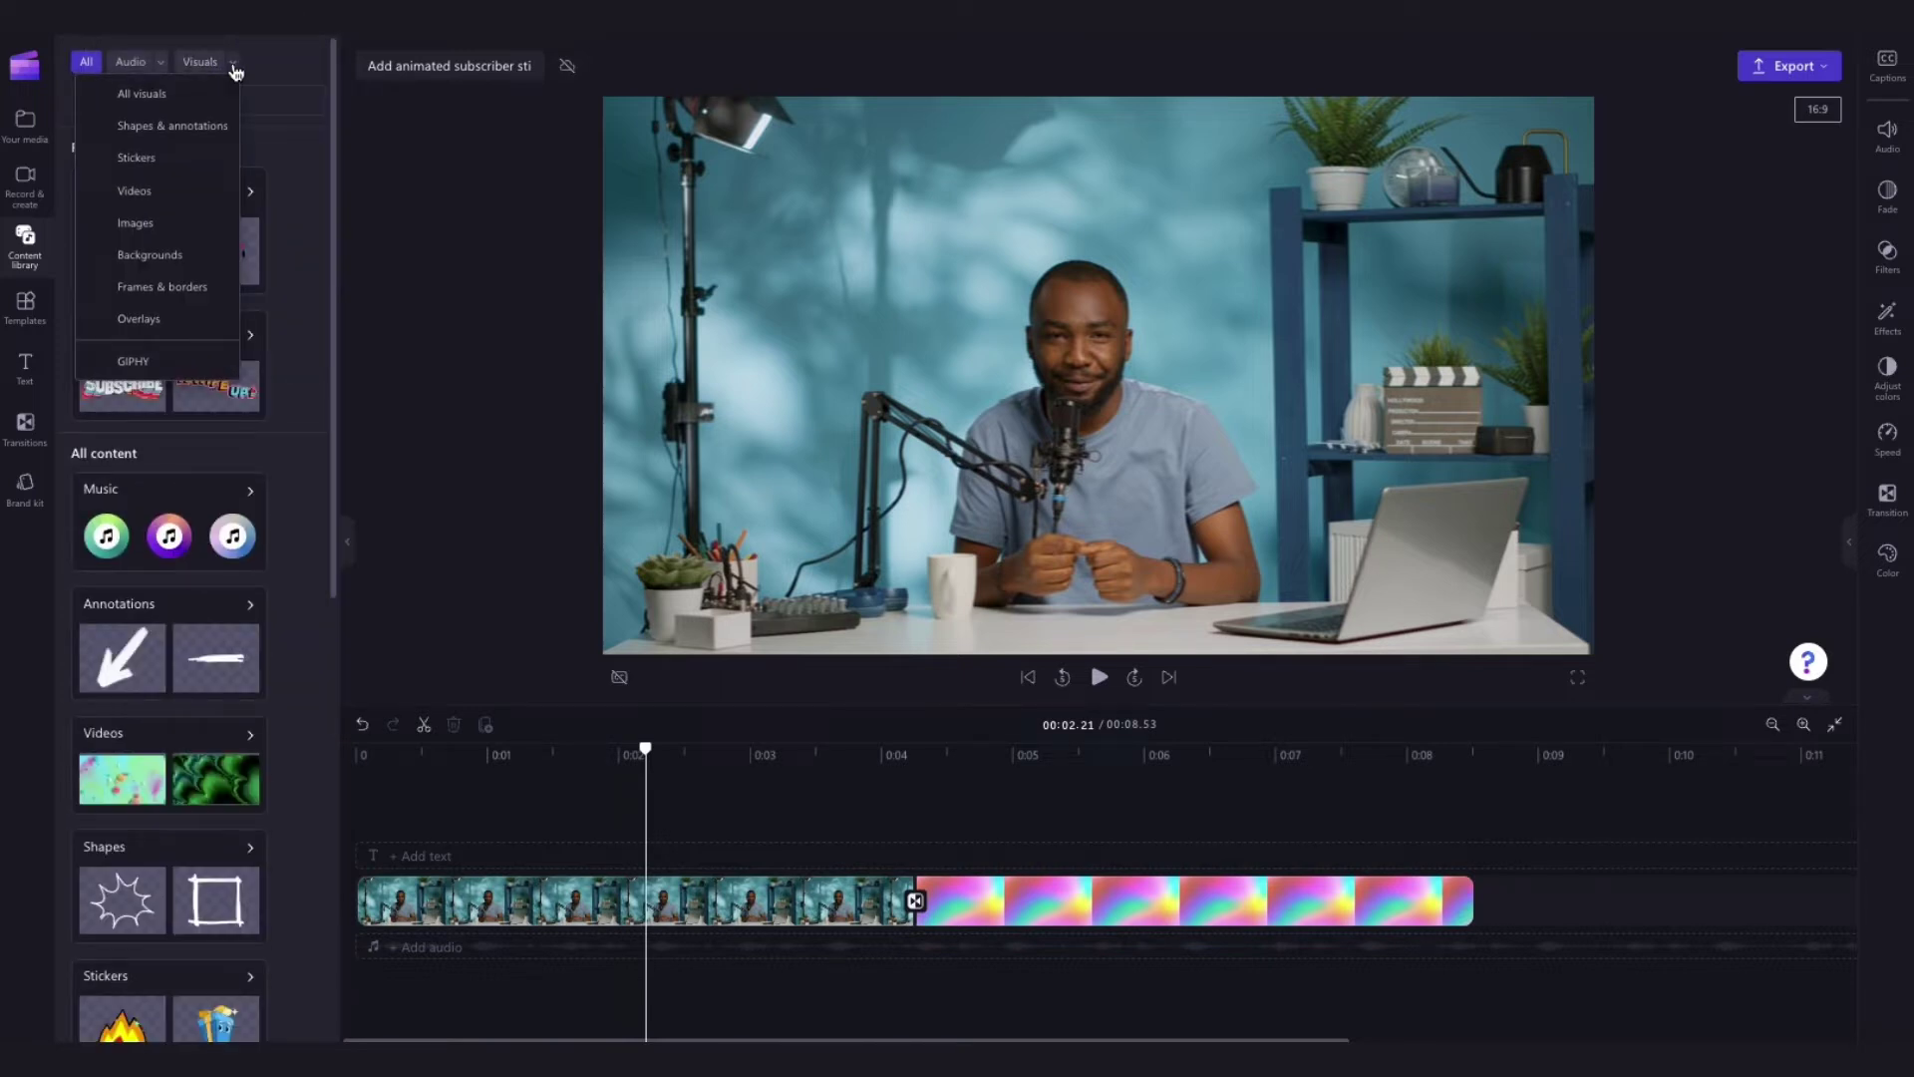
# Step: Drag the bouncing subscribe sticker from the Subscribe stickers collection onto a track at 0:00
pyautogui.click(132, 162)
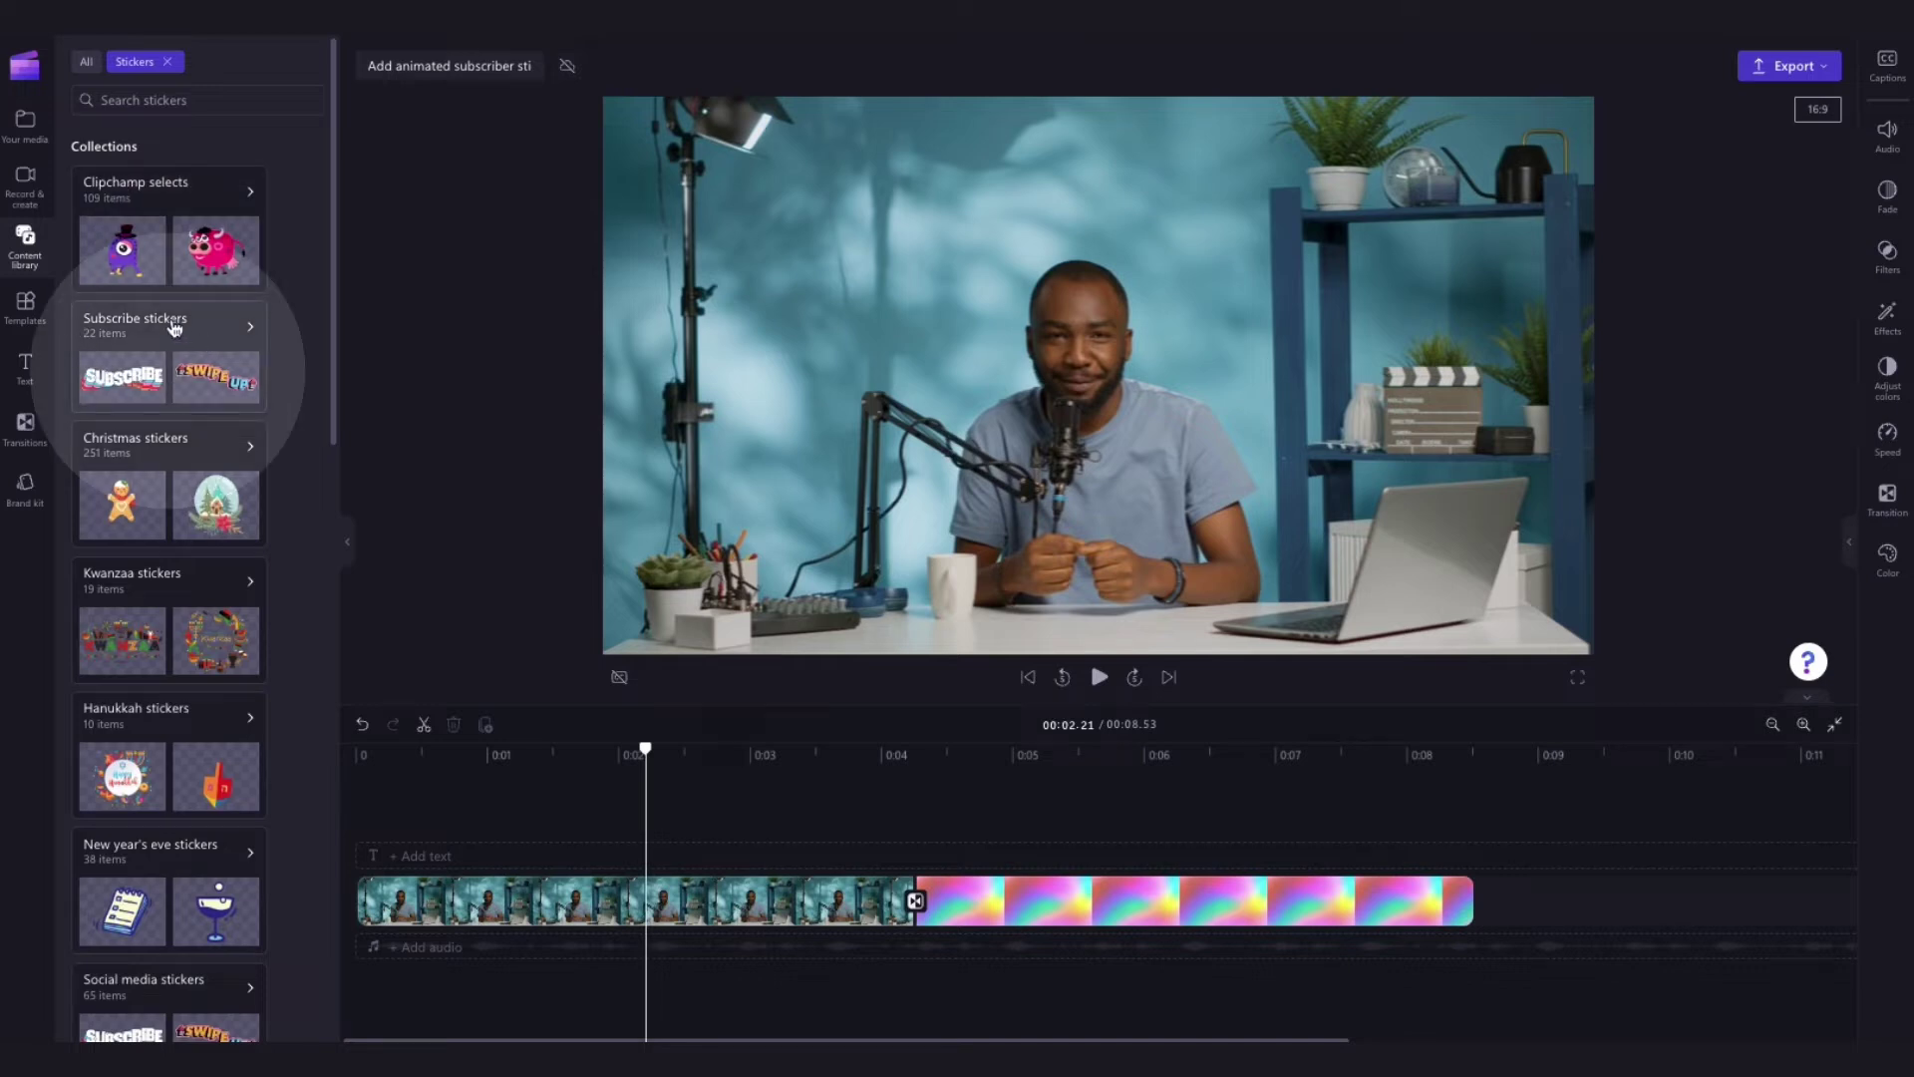
pyautogui.click(177, 349)
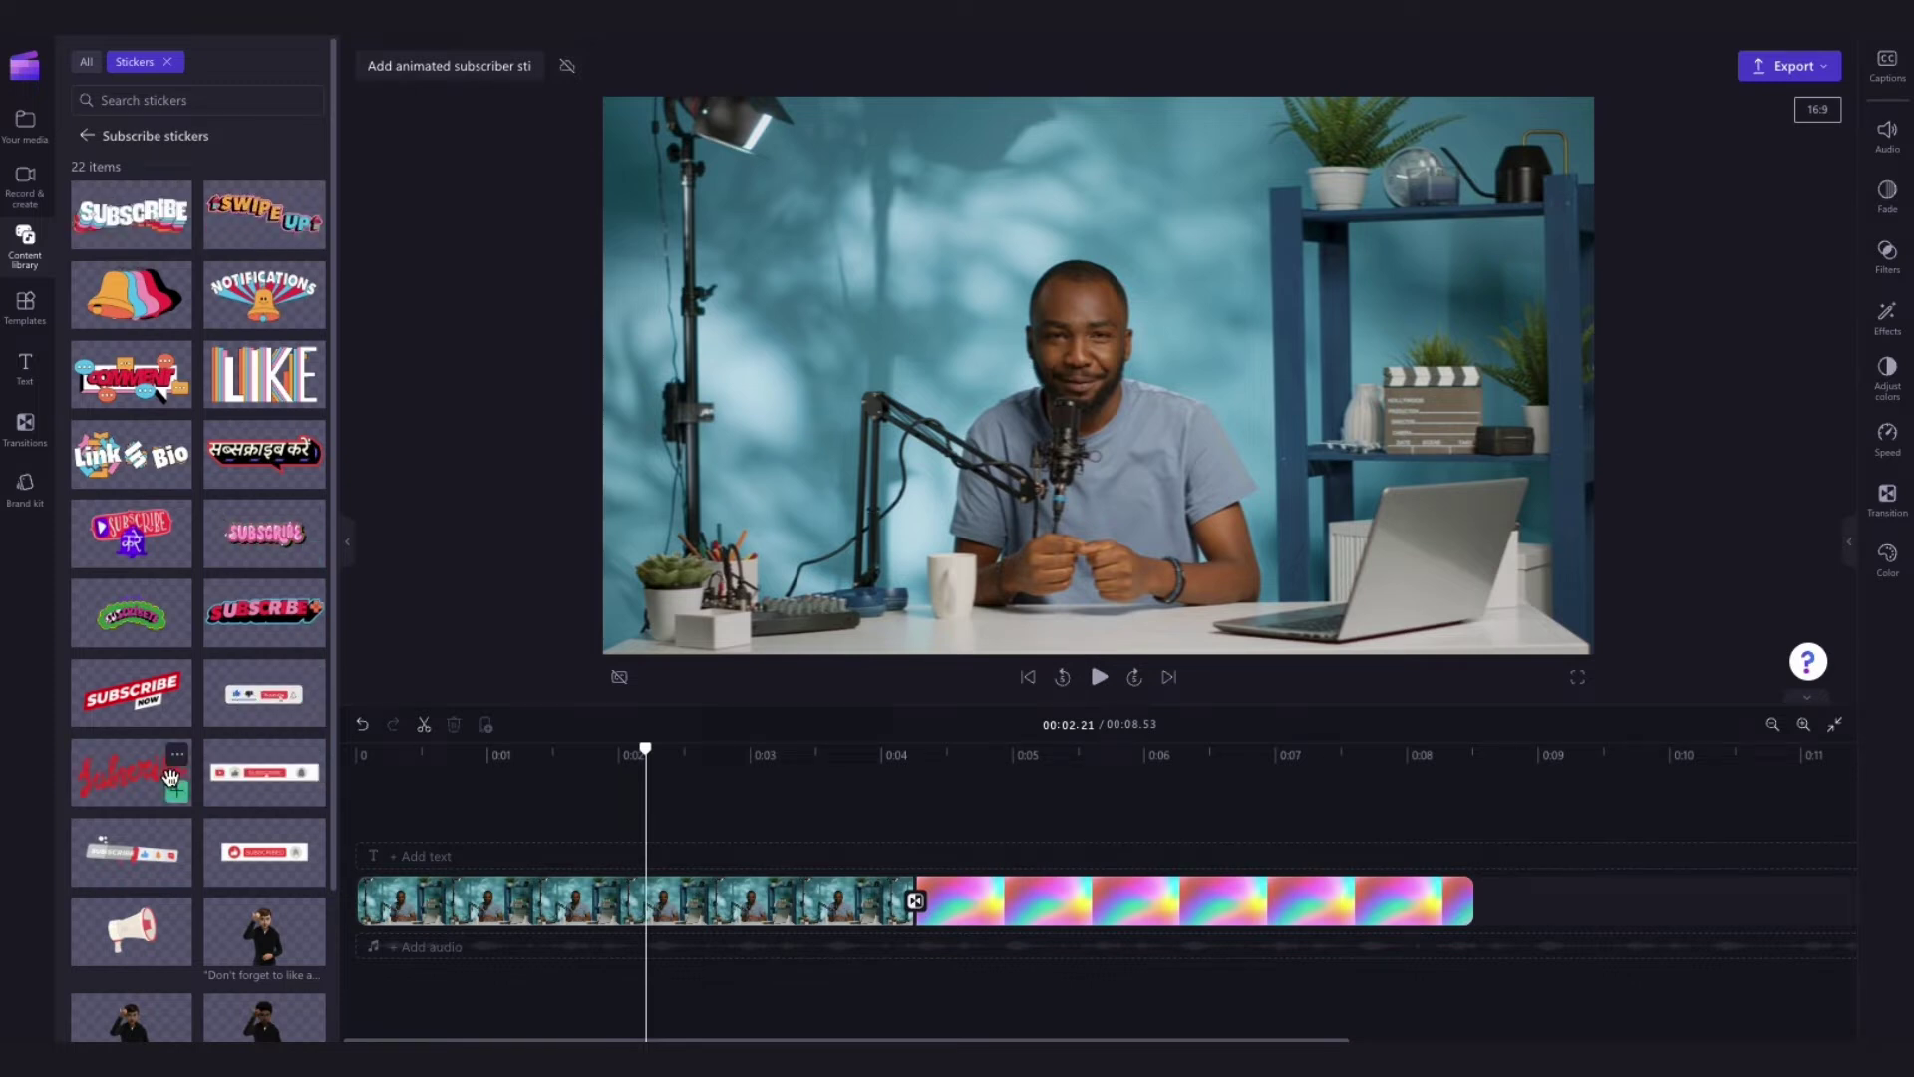
pyautogui.moveTo(132, 214)
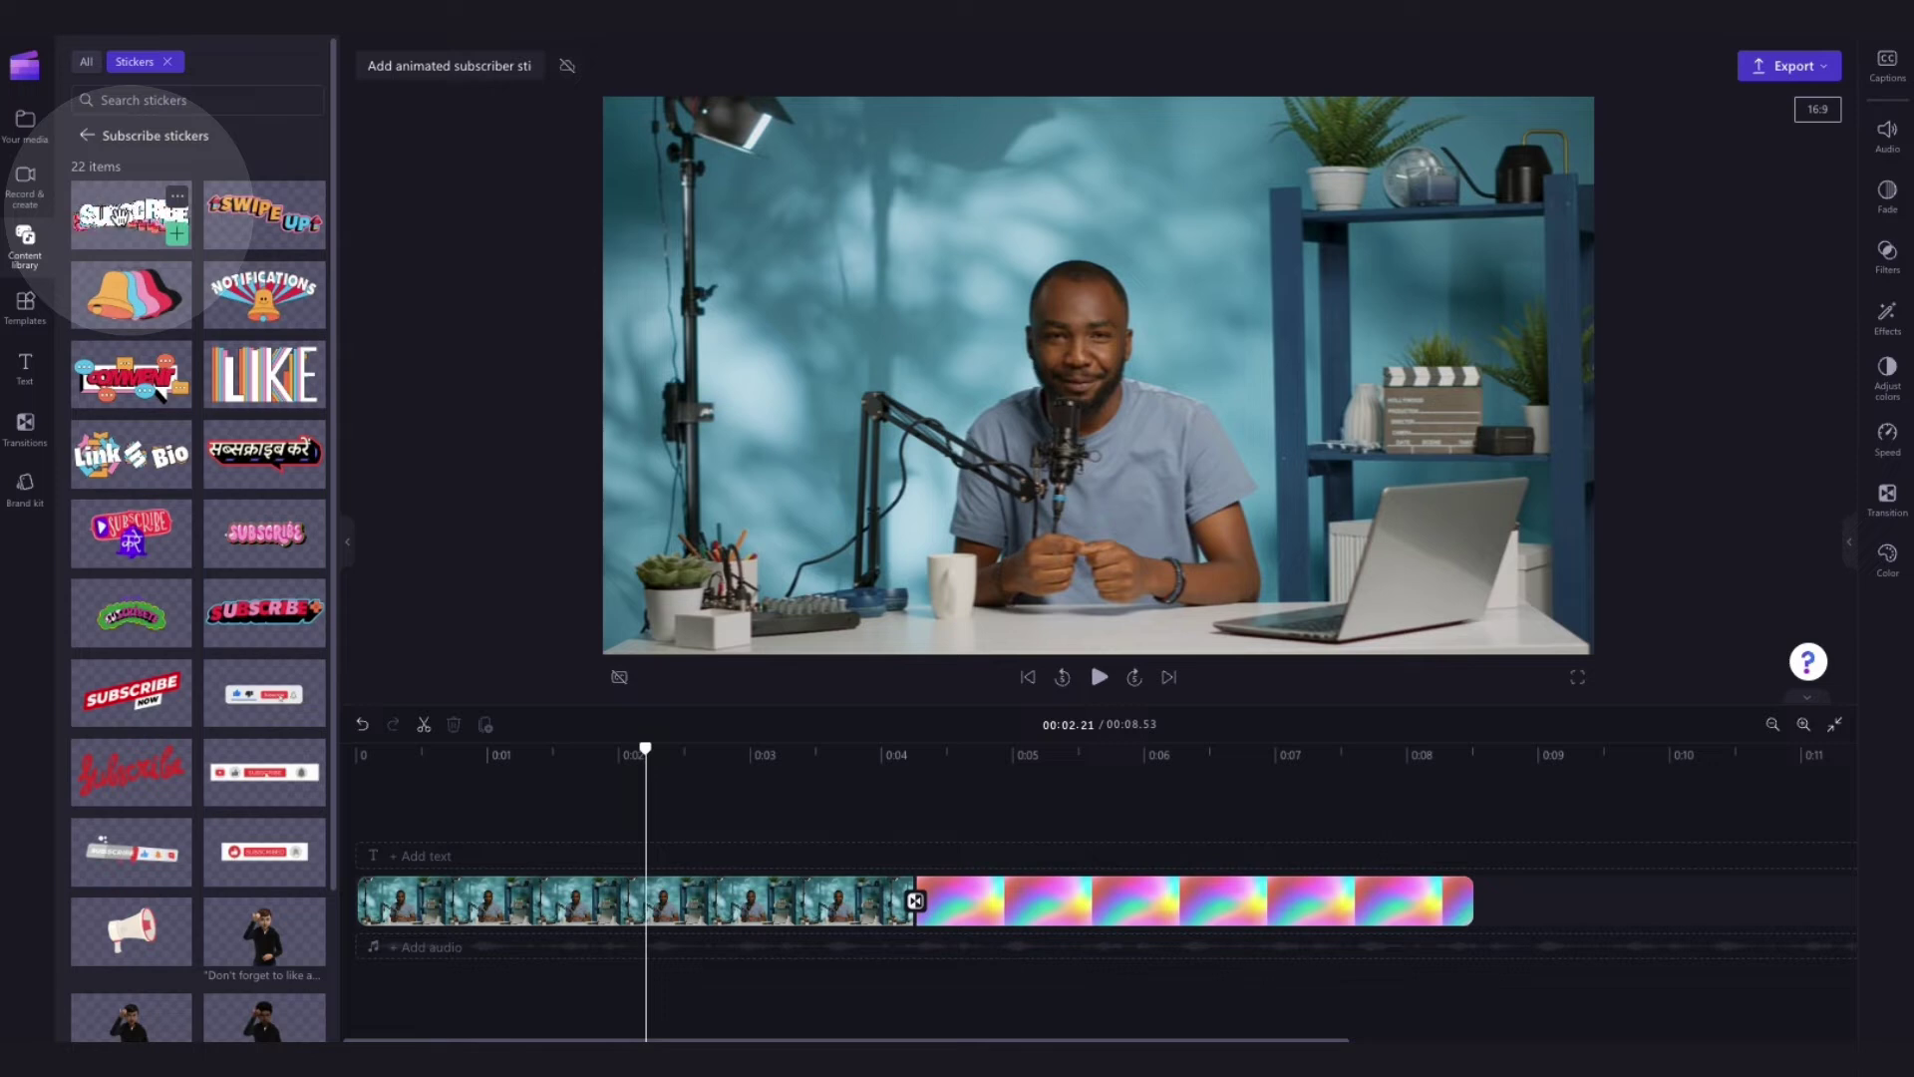
pyautogui.moveTo(123, 214); pyautogui.dragTo(402, 837)
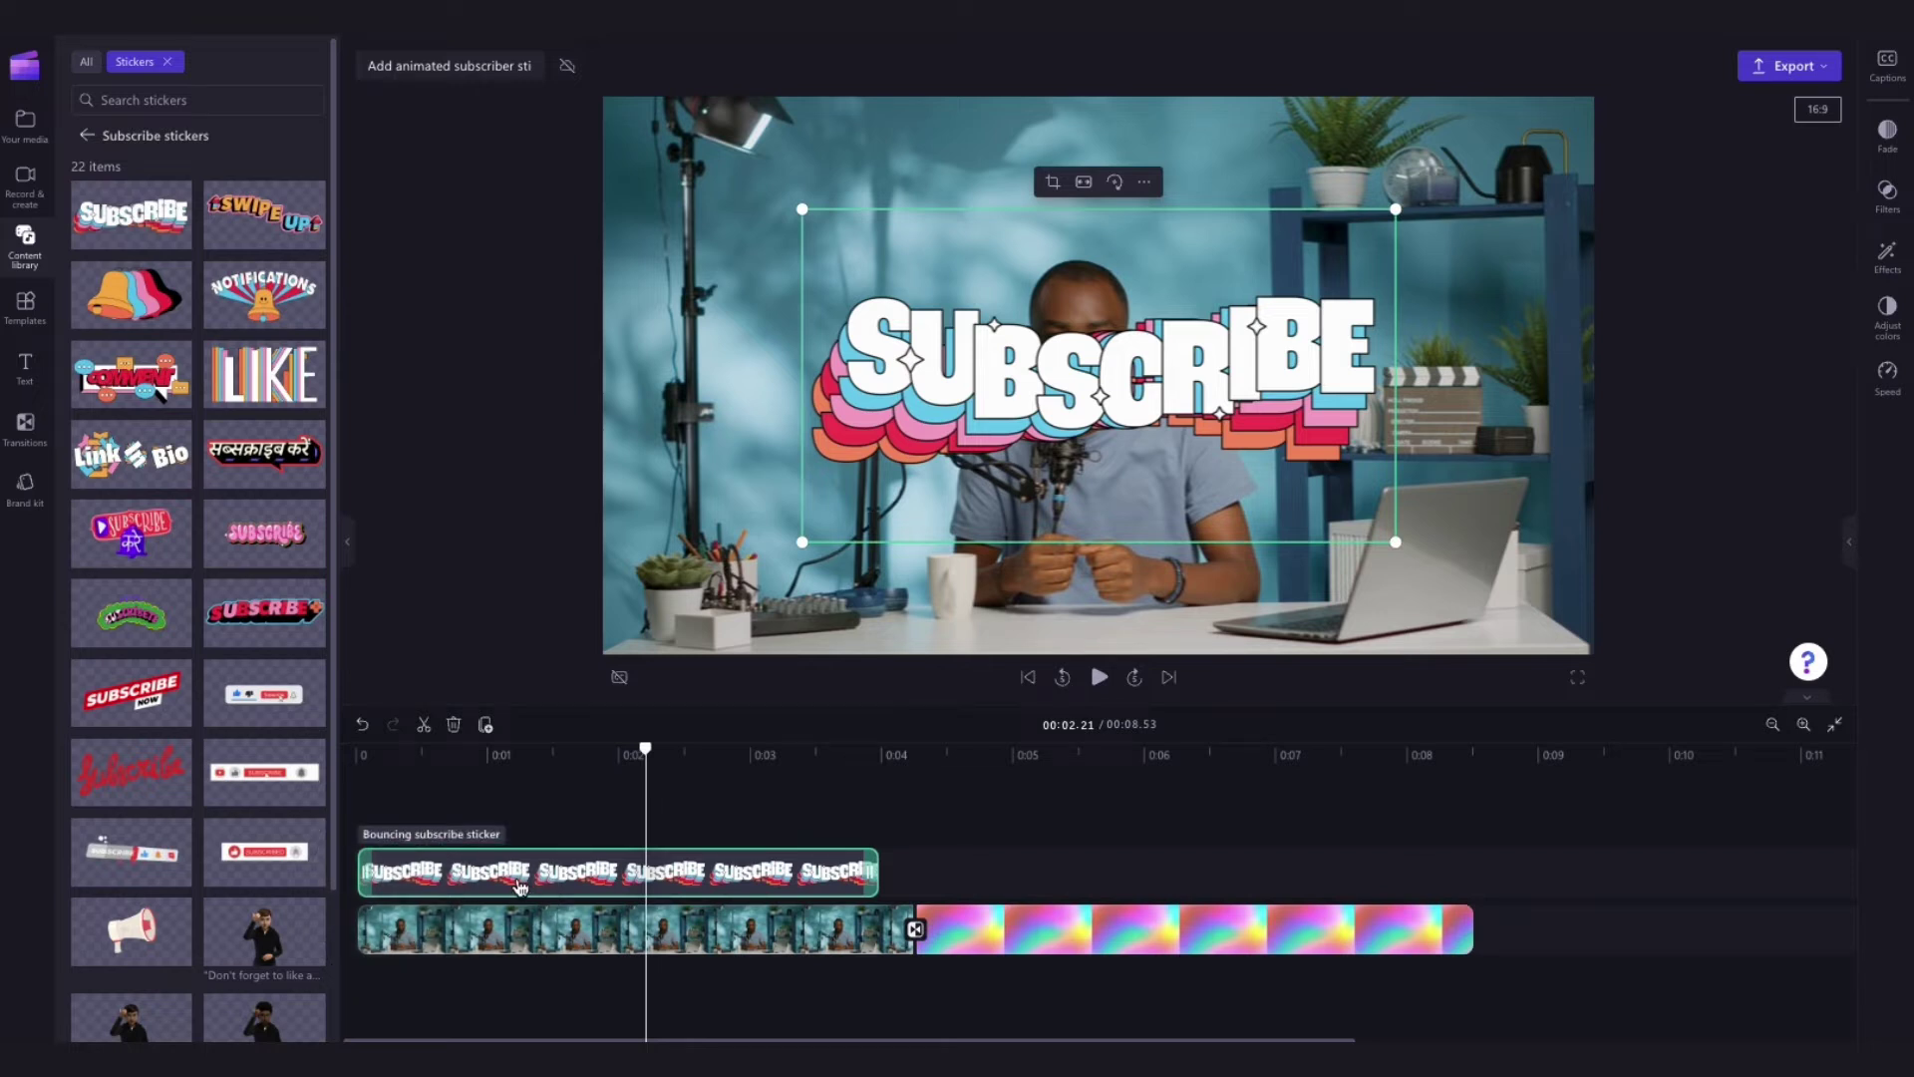
# Step: Reposition and shorten the first subscribe sticker so it sits over the start of My vlog 1
pyautogui.click(519, 885)
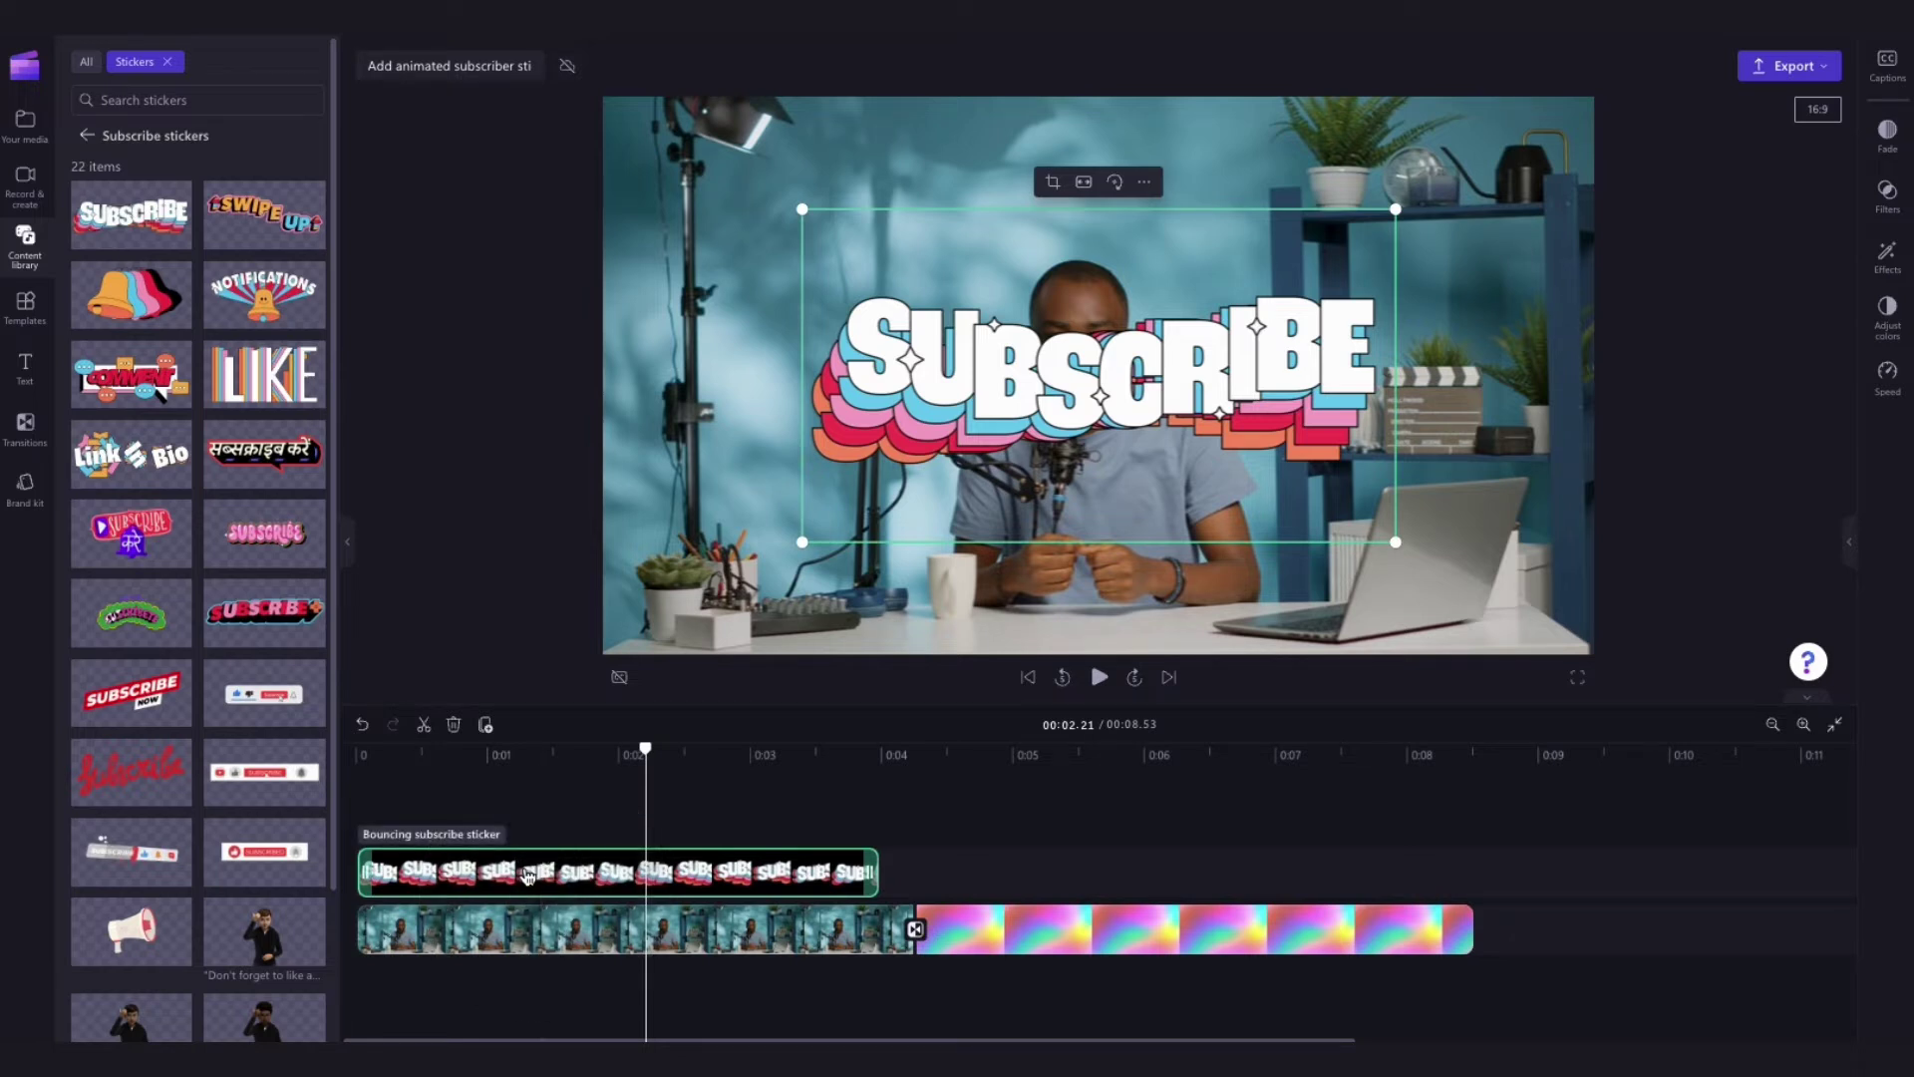
pyautogui.press('Delete')
pyautogui.moveTo(555, 869); pyautogui.dragTo(744, 875)
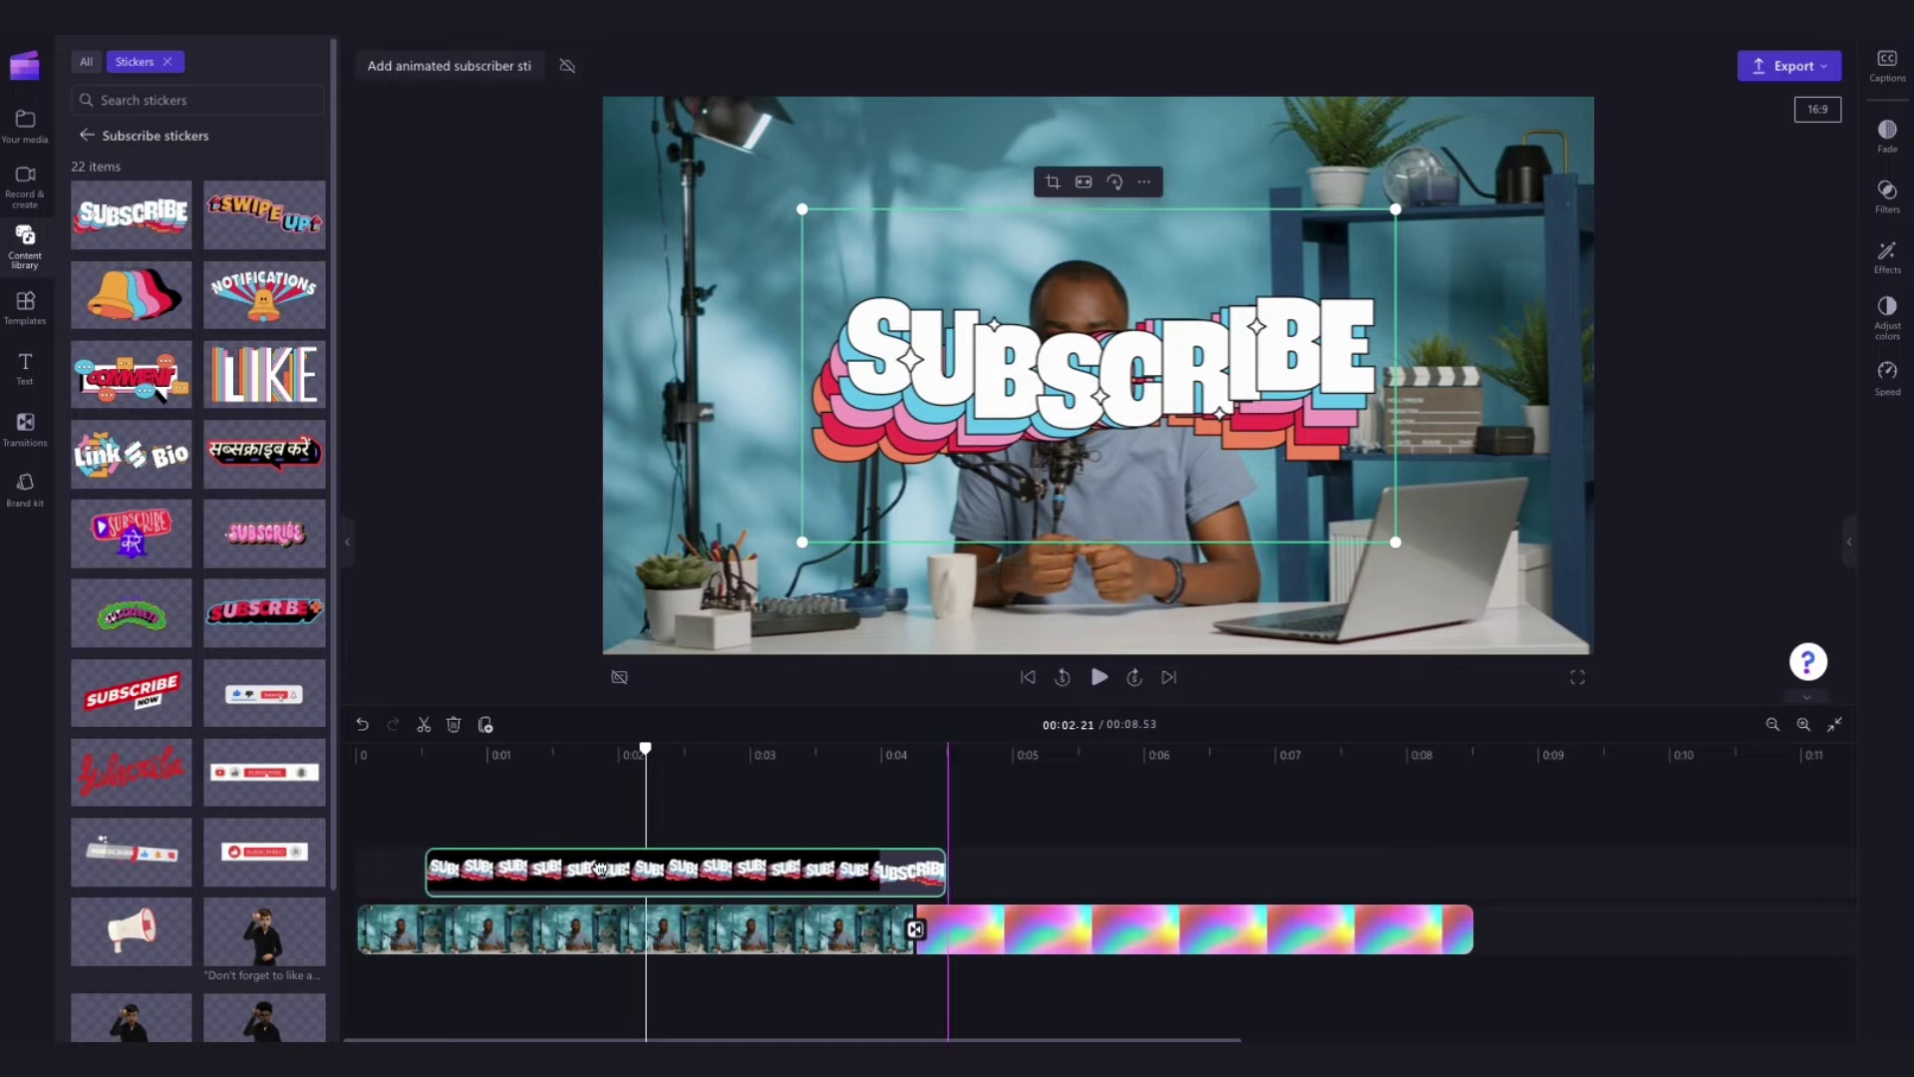
pyautogui.moveTo(742, 875); pyautogui.dragTo(570, 880)
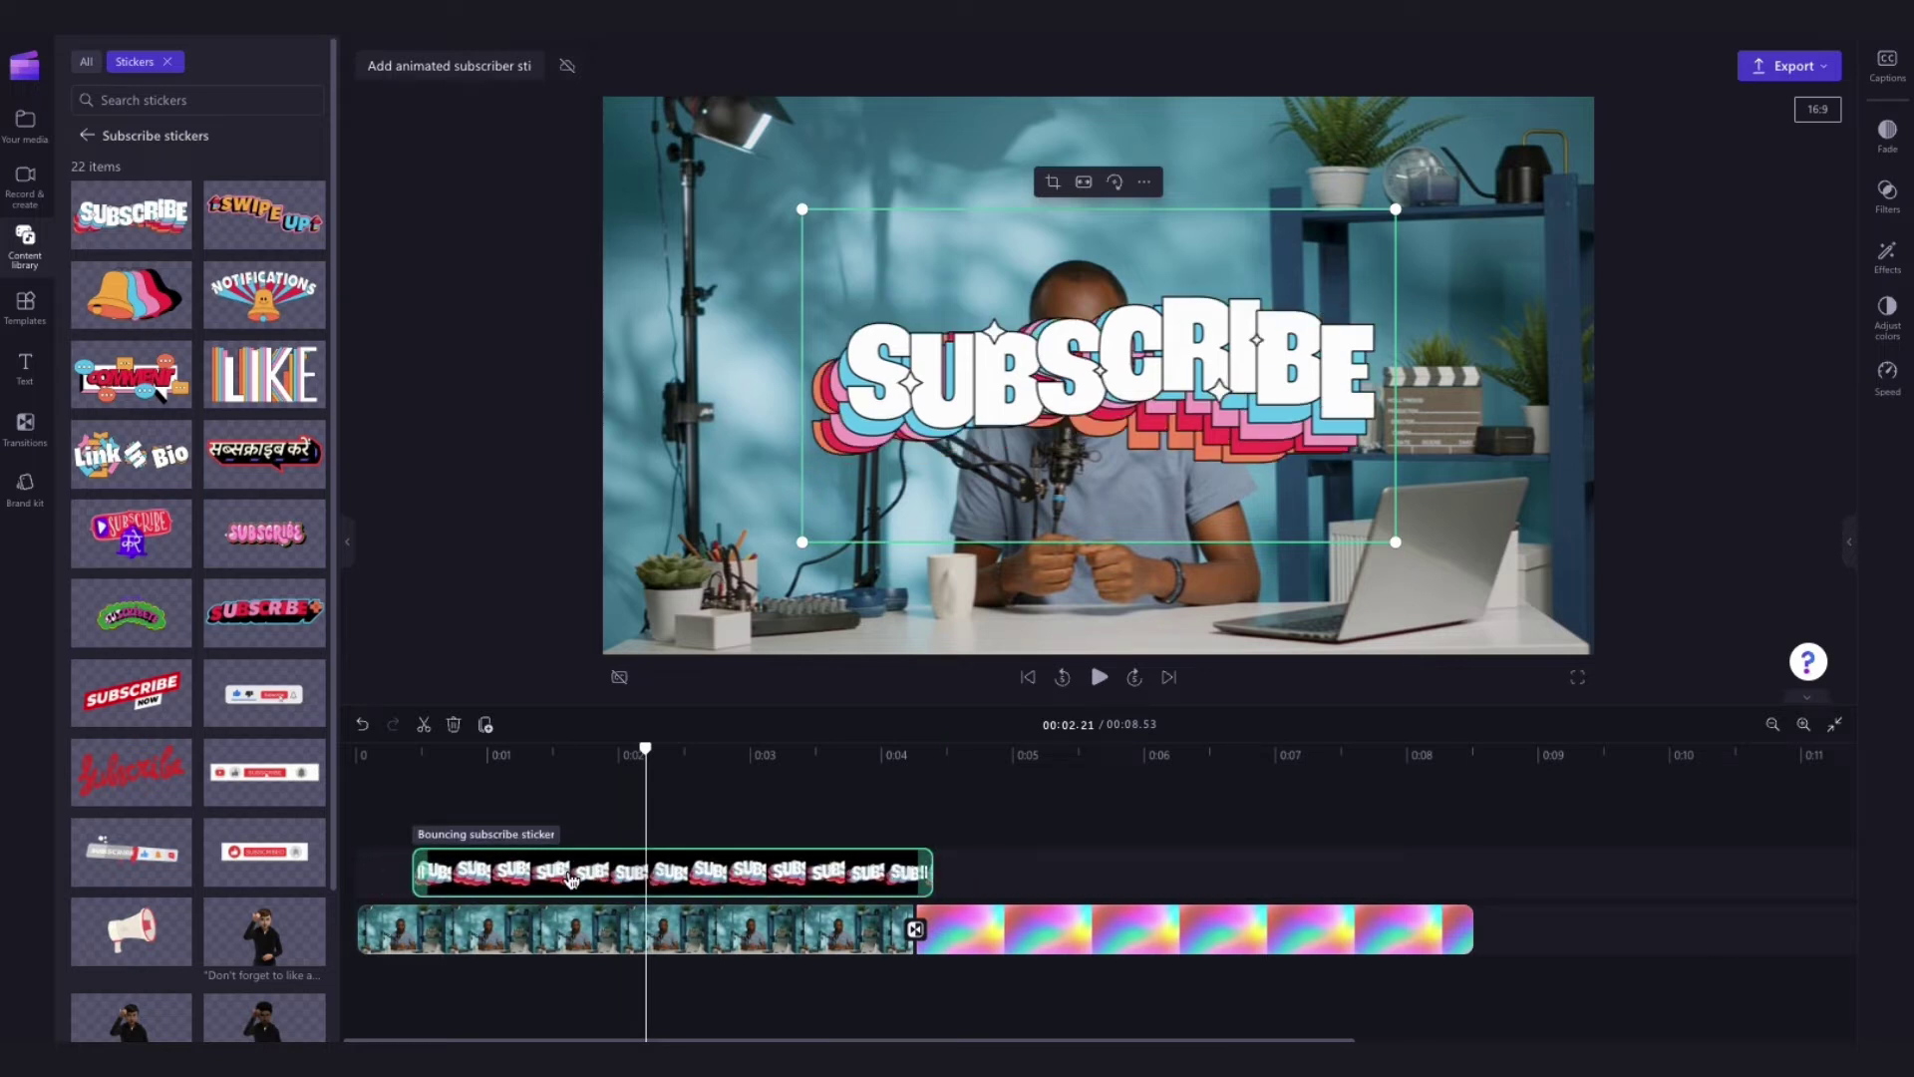
pyautogui.click(858, 882)
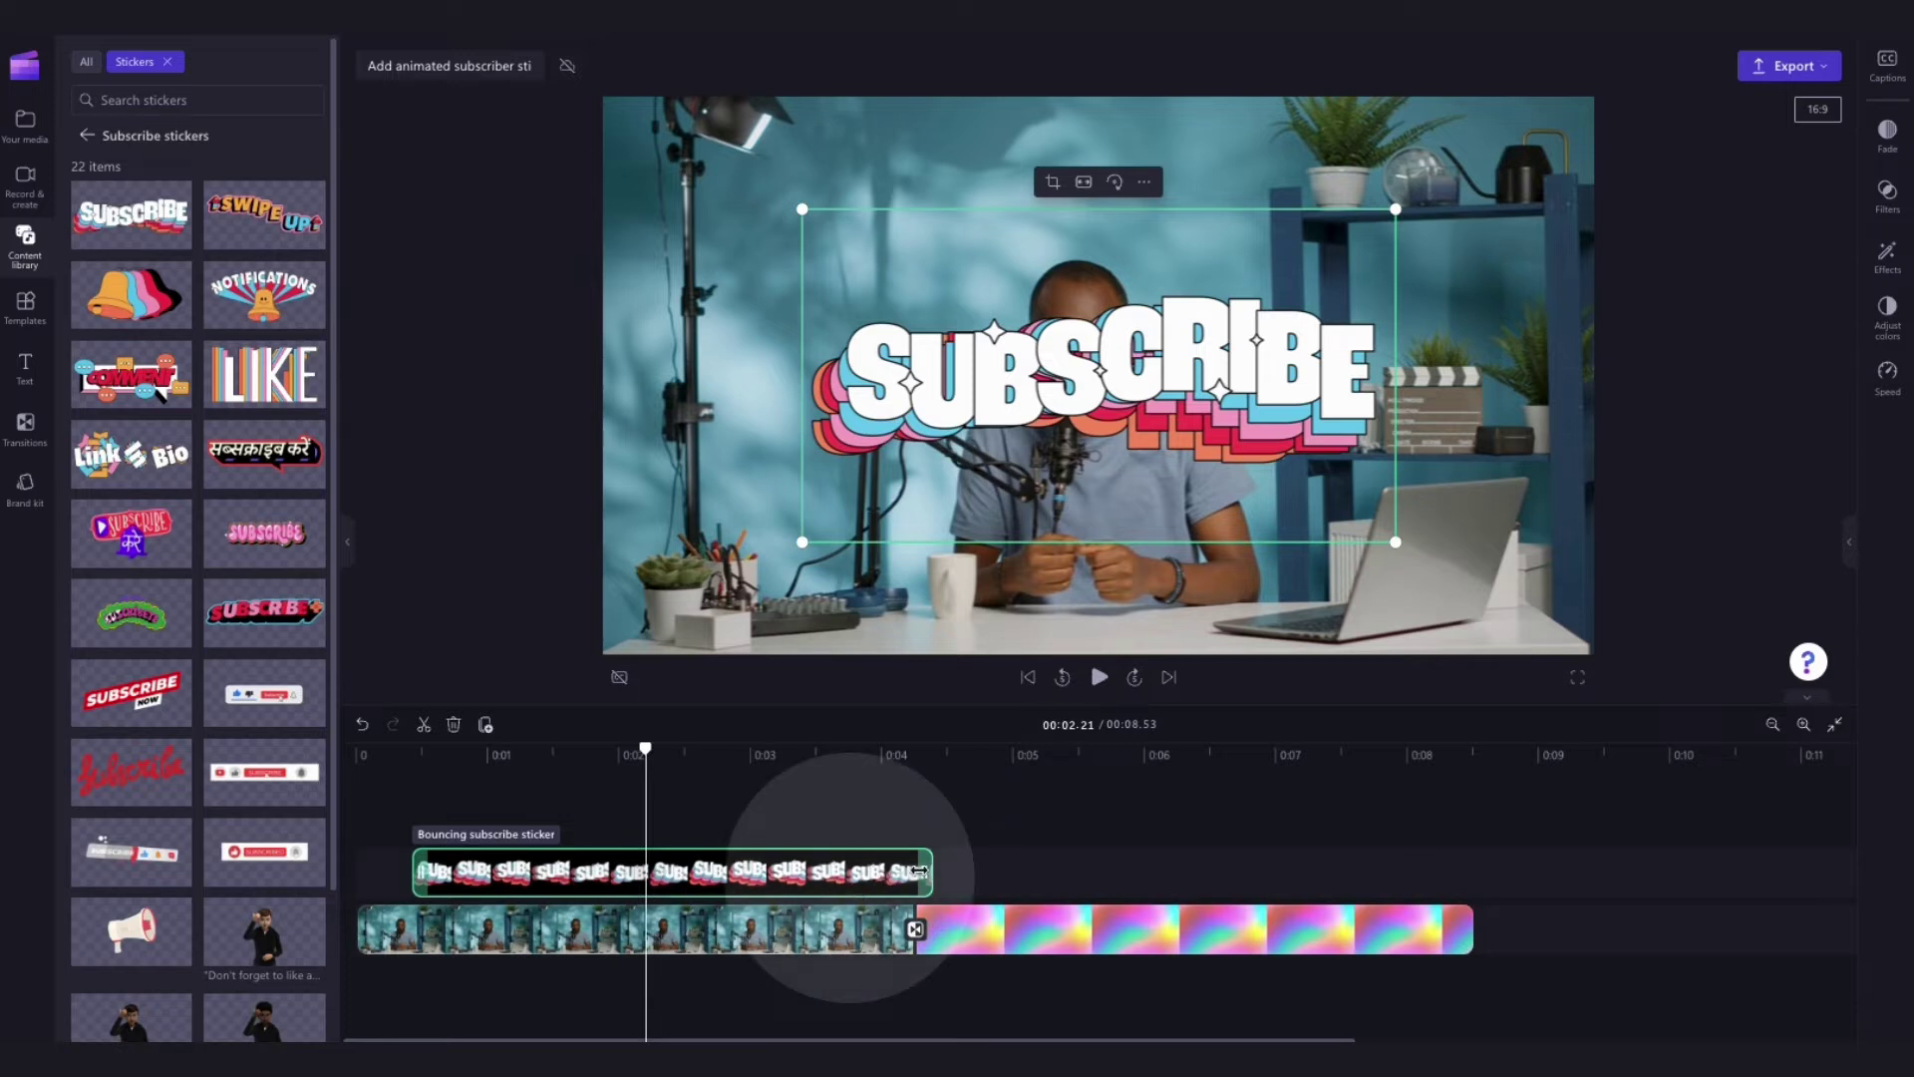
pyautogui.moveTo(924, 872); pyautogui.dragTo(643, 872)
pyautogui.click(1192, 942)
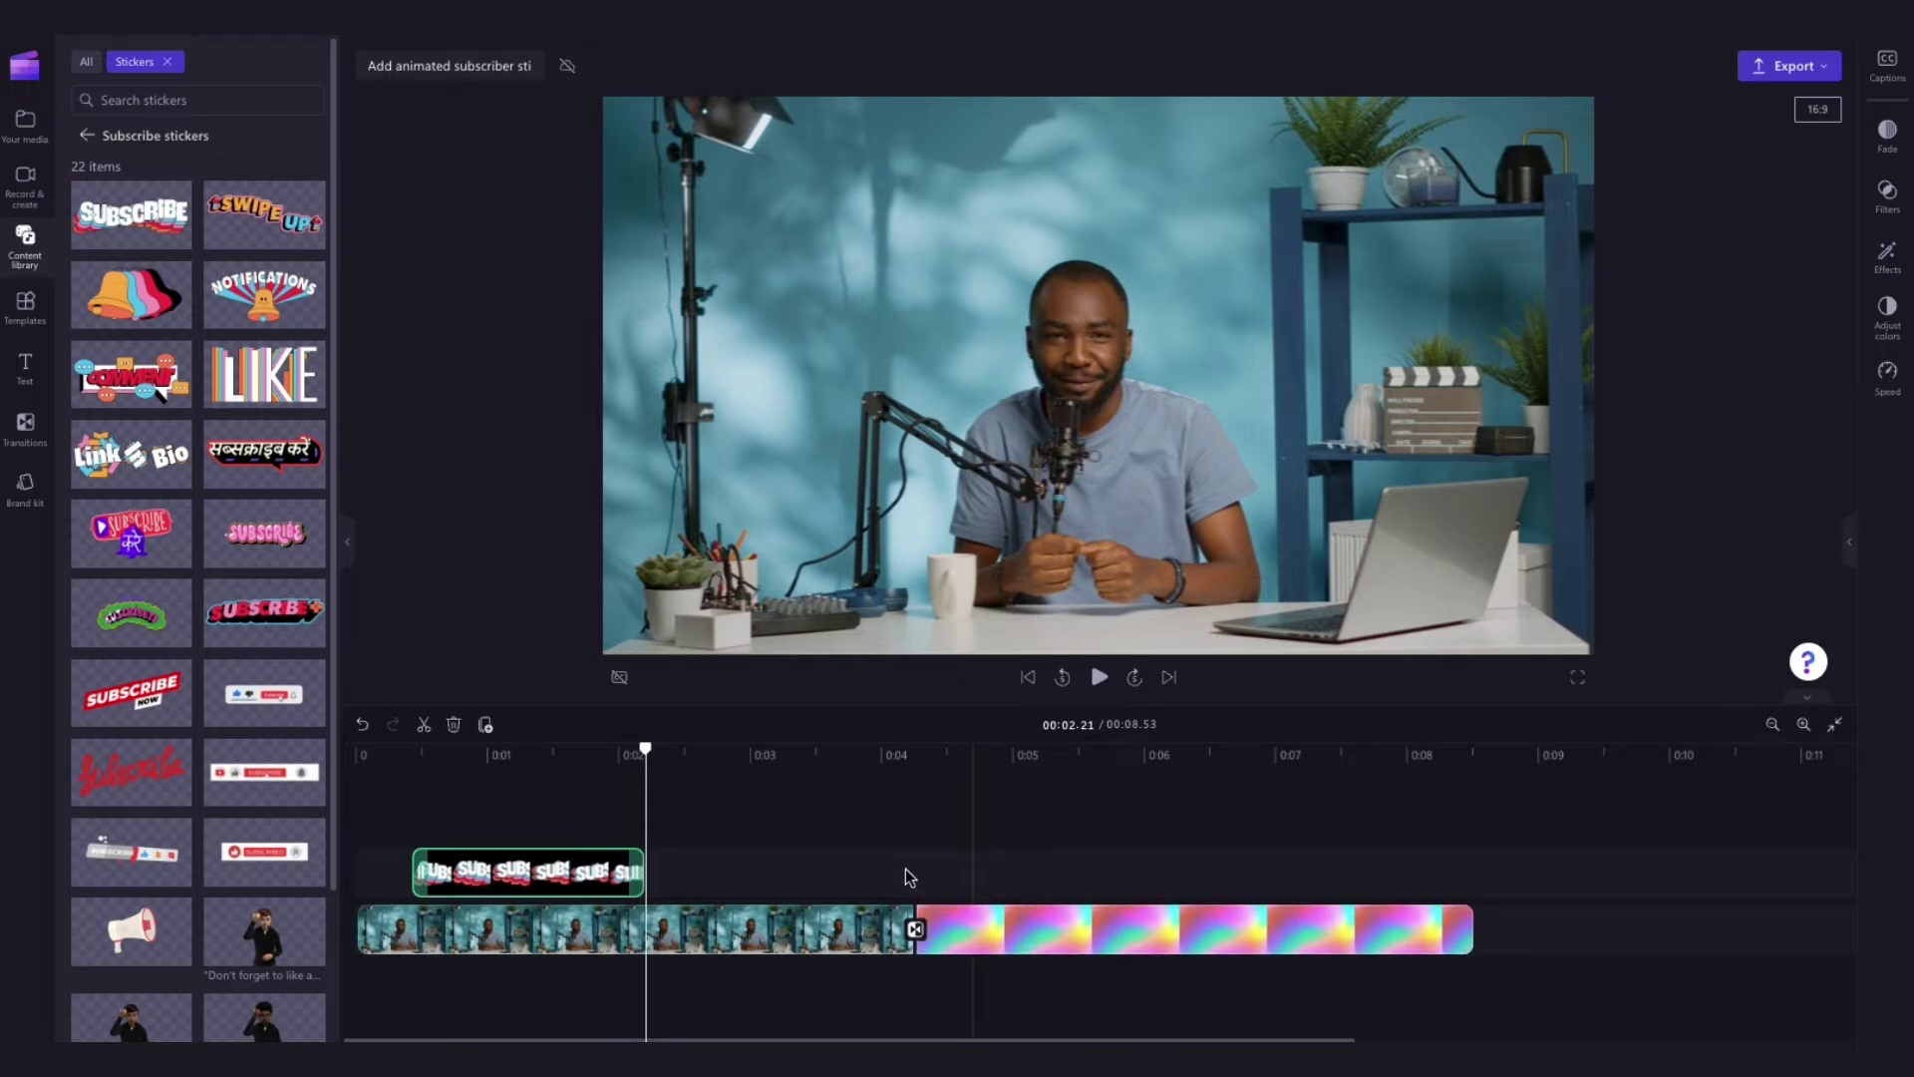
# Step: Duplicate the sticker and stretch the copy from about 00:04 to the video's end over My vlog 2
pyautogui.click(555, 875)
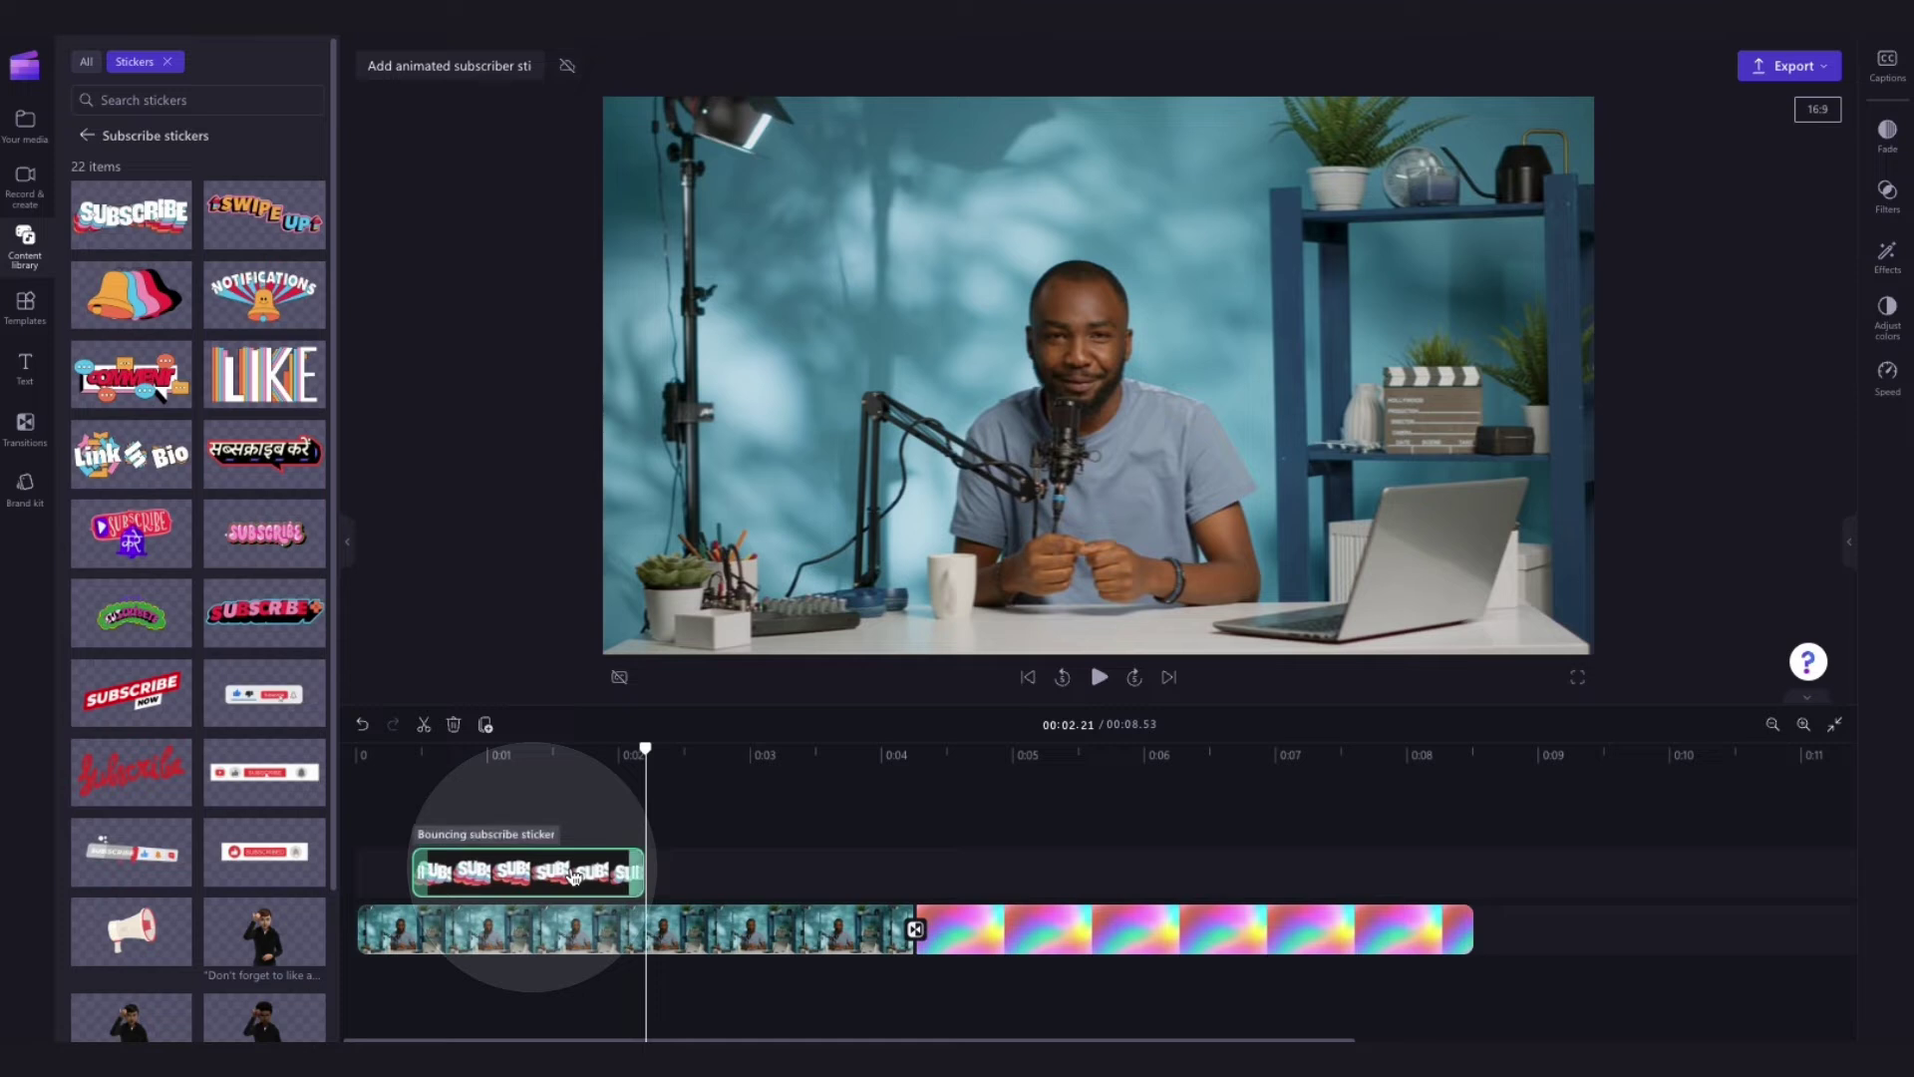
pyautogui.hotkey('ctrl', 'd')
pyautogui.moveTo(700, 876); pyautogui.dragTo(969, 889)
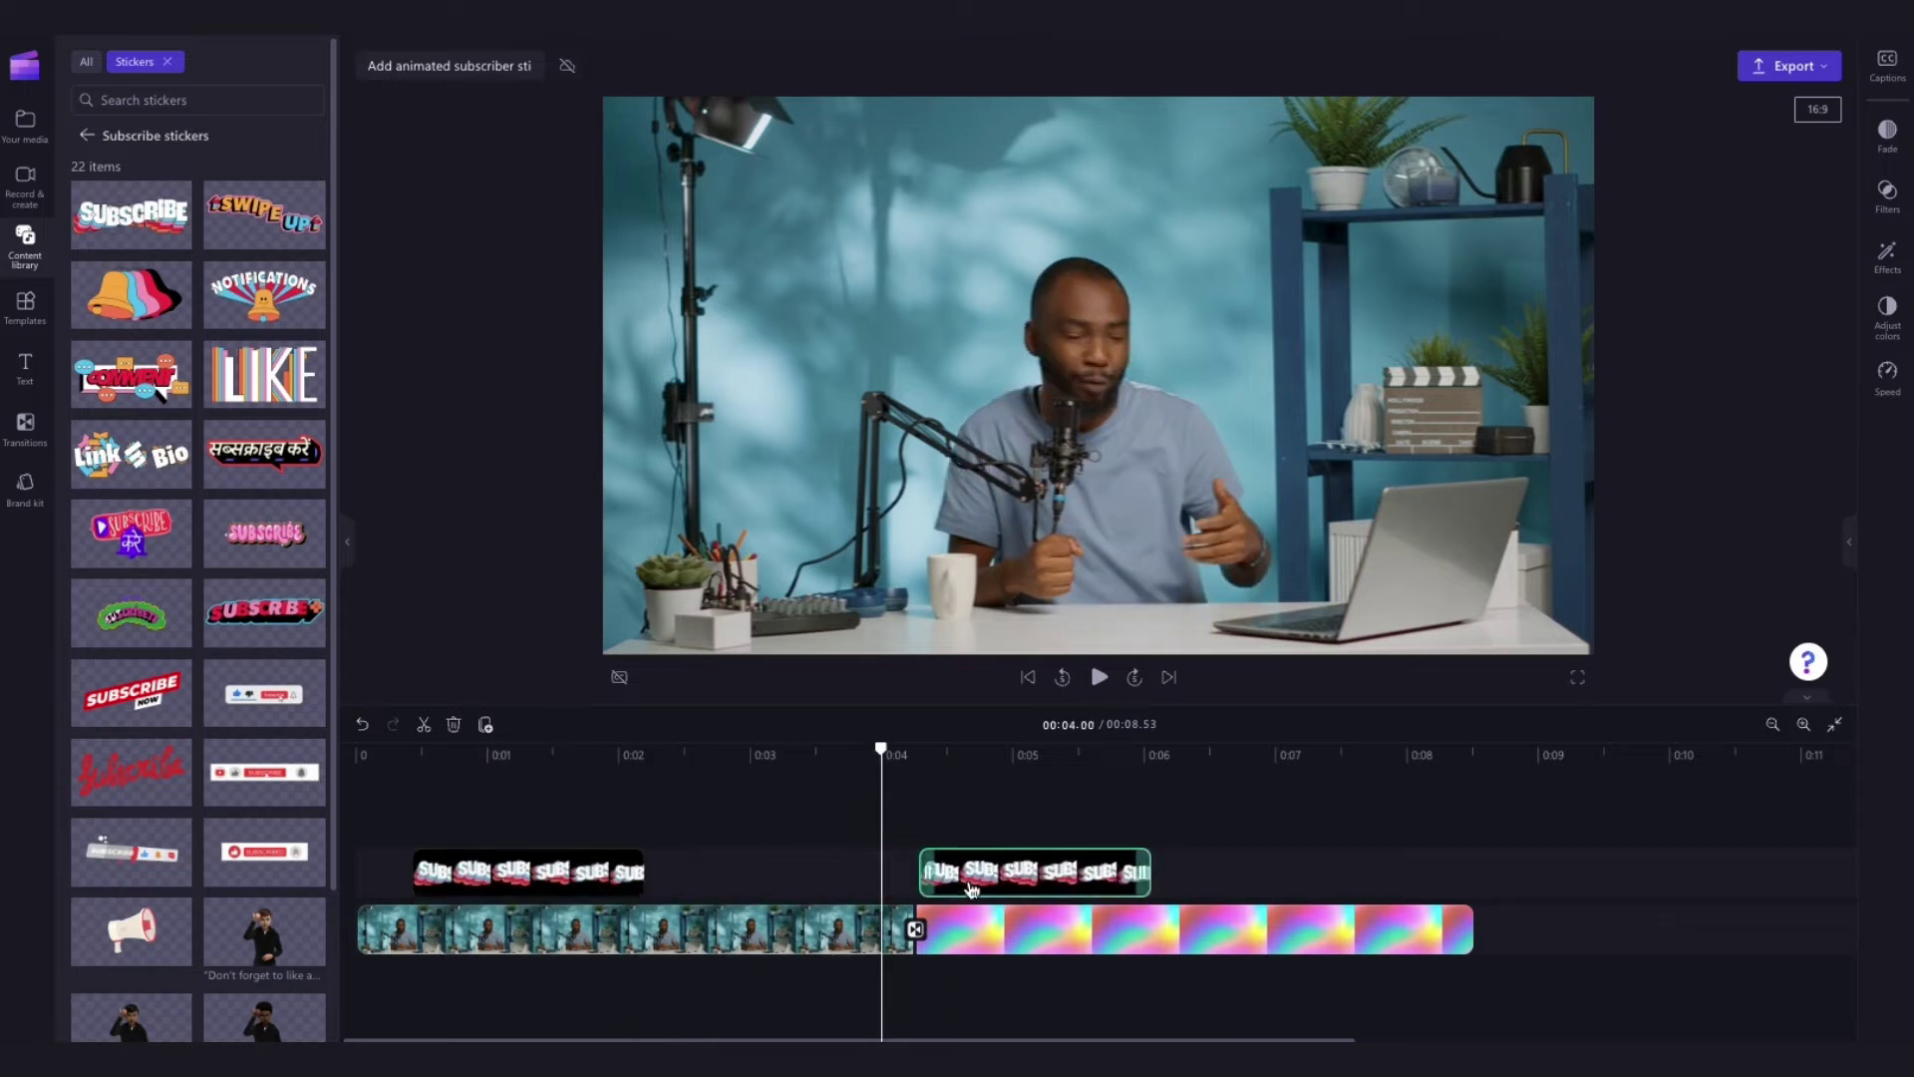
pyautogui.moveTo(1151, 871); pyautogui.dragTo(1474, 884)
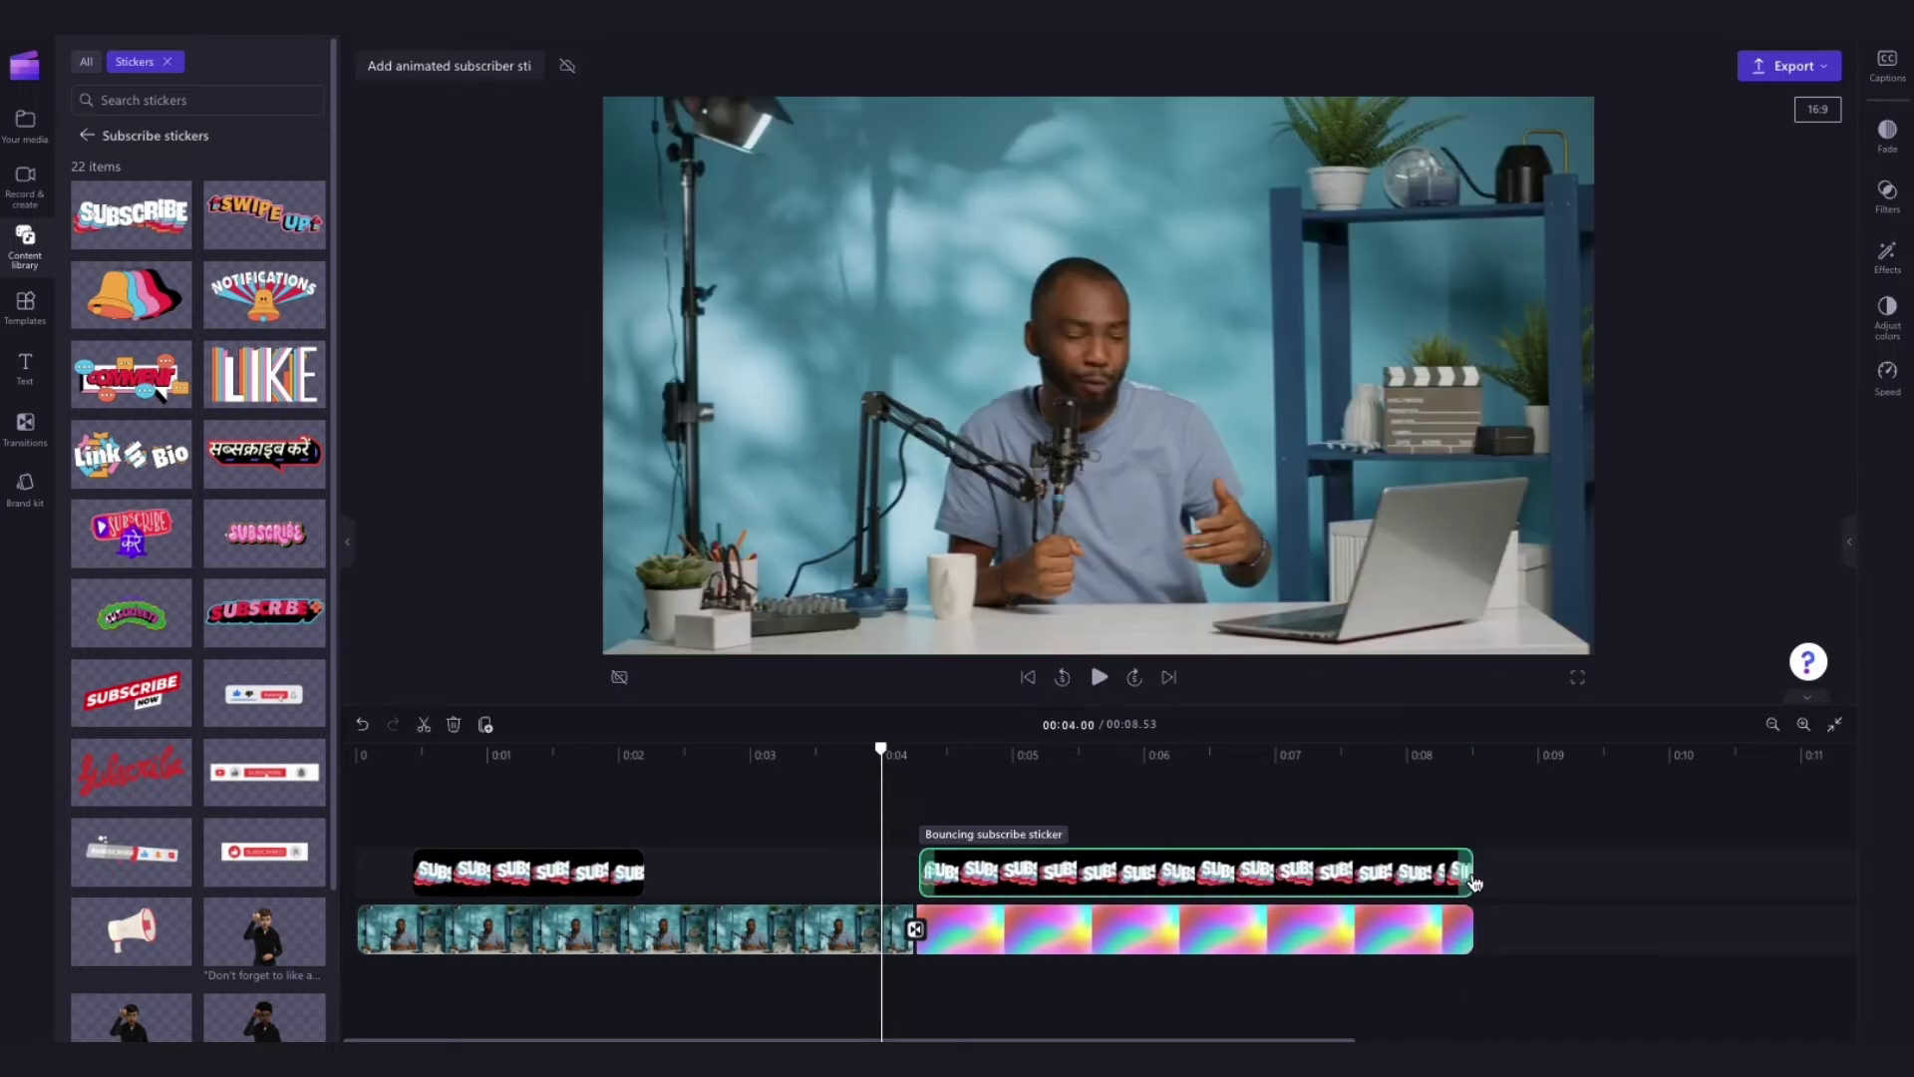
# Step: Shrink the first subscribe sticker in the preview and move it to the lower centre of the vlog
pyautogui.click(501, 799)
pyautogui.click(524, 871)
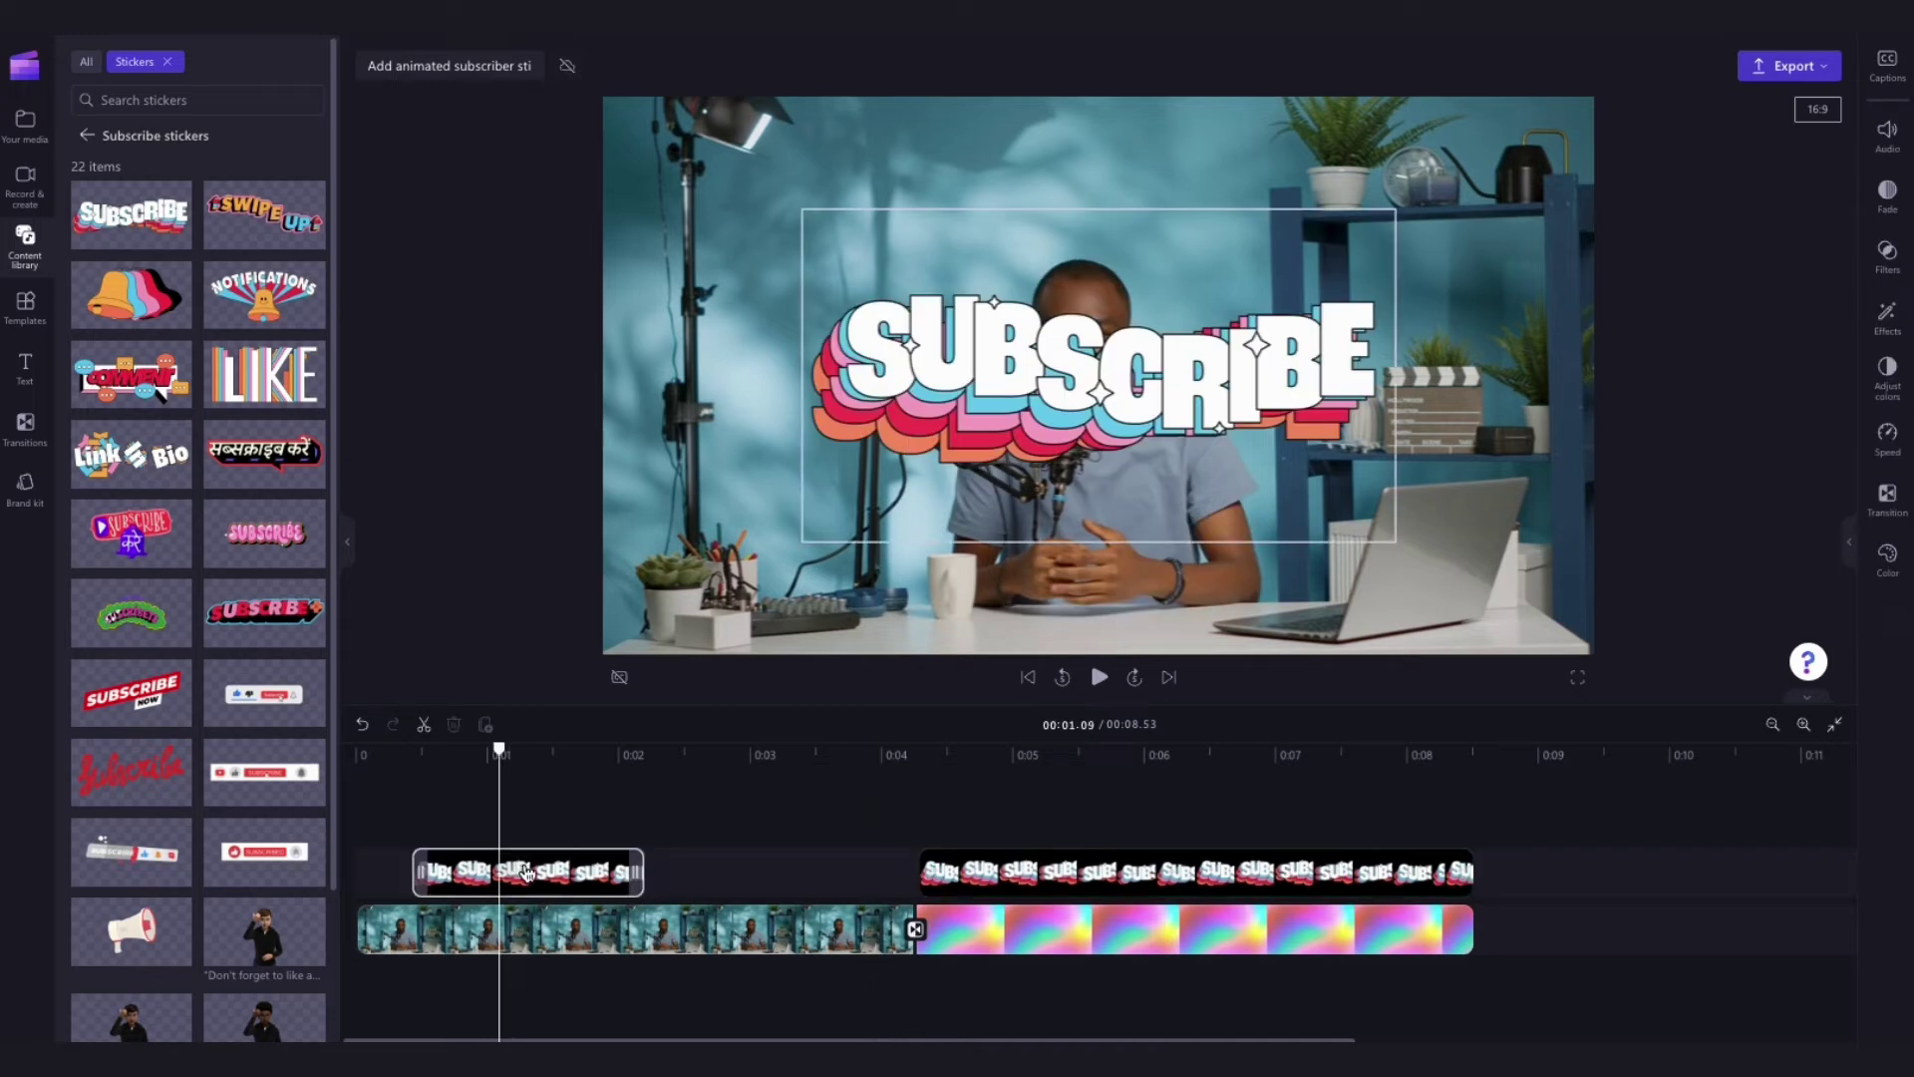
pyautogui.click(525, 872)
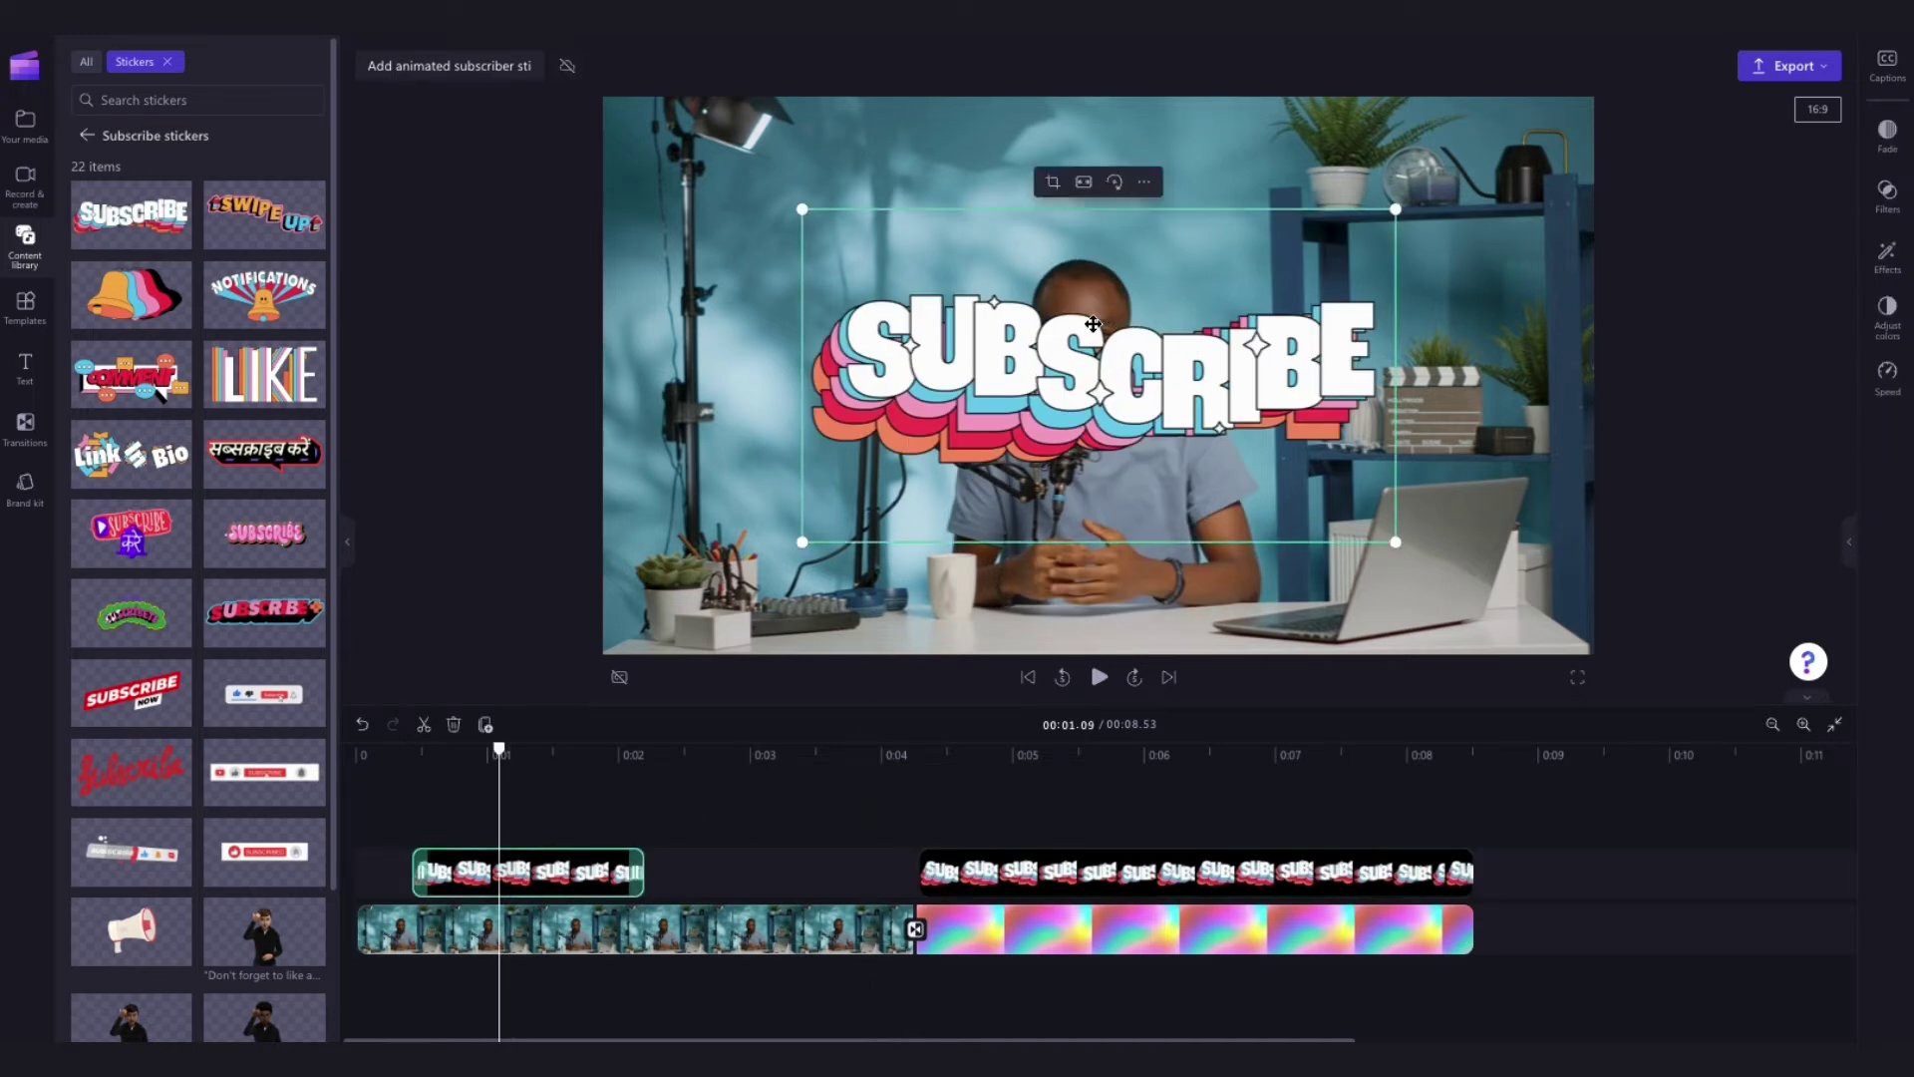
pyautogui.moveTo(1393, 207); pyautogui.dragTo(1354, 262)
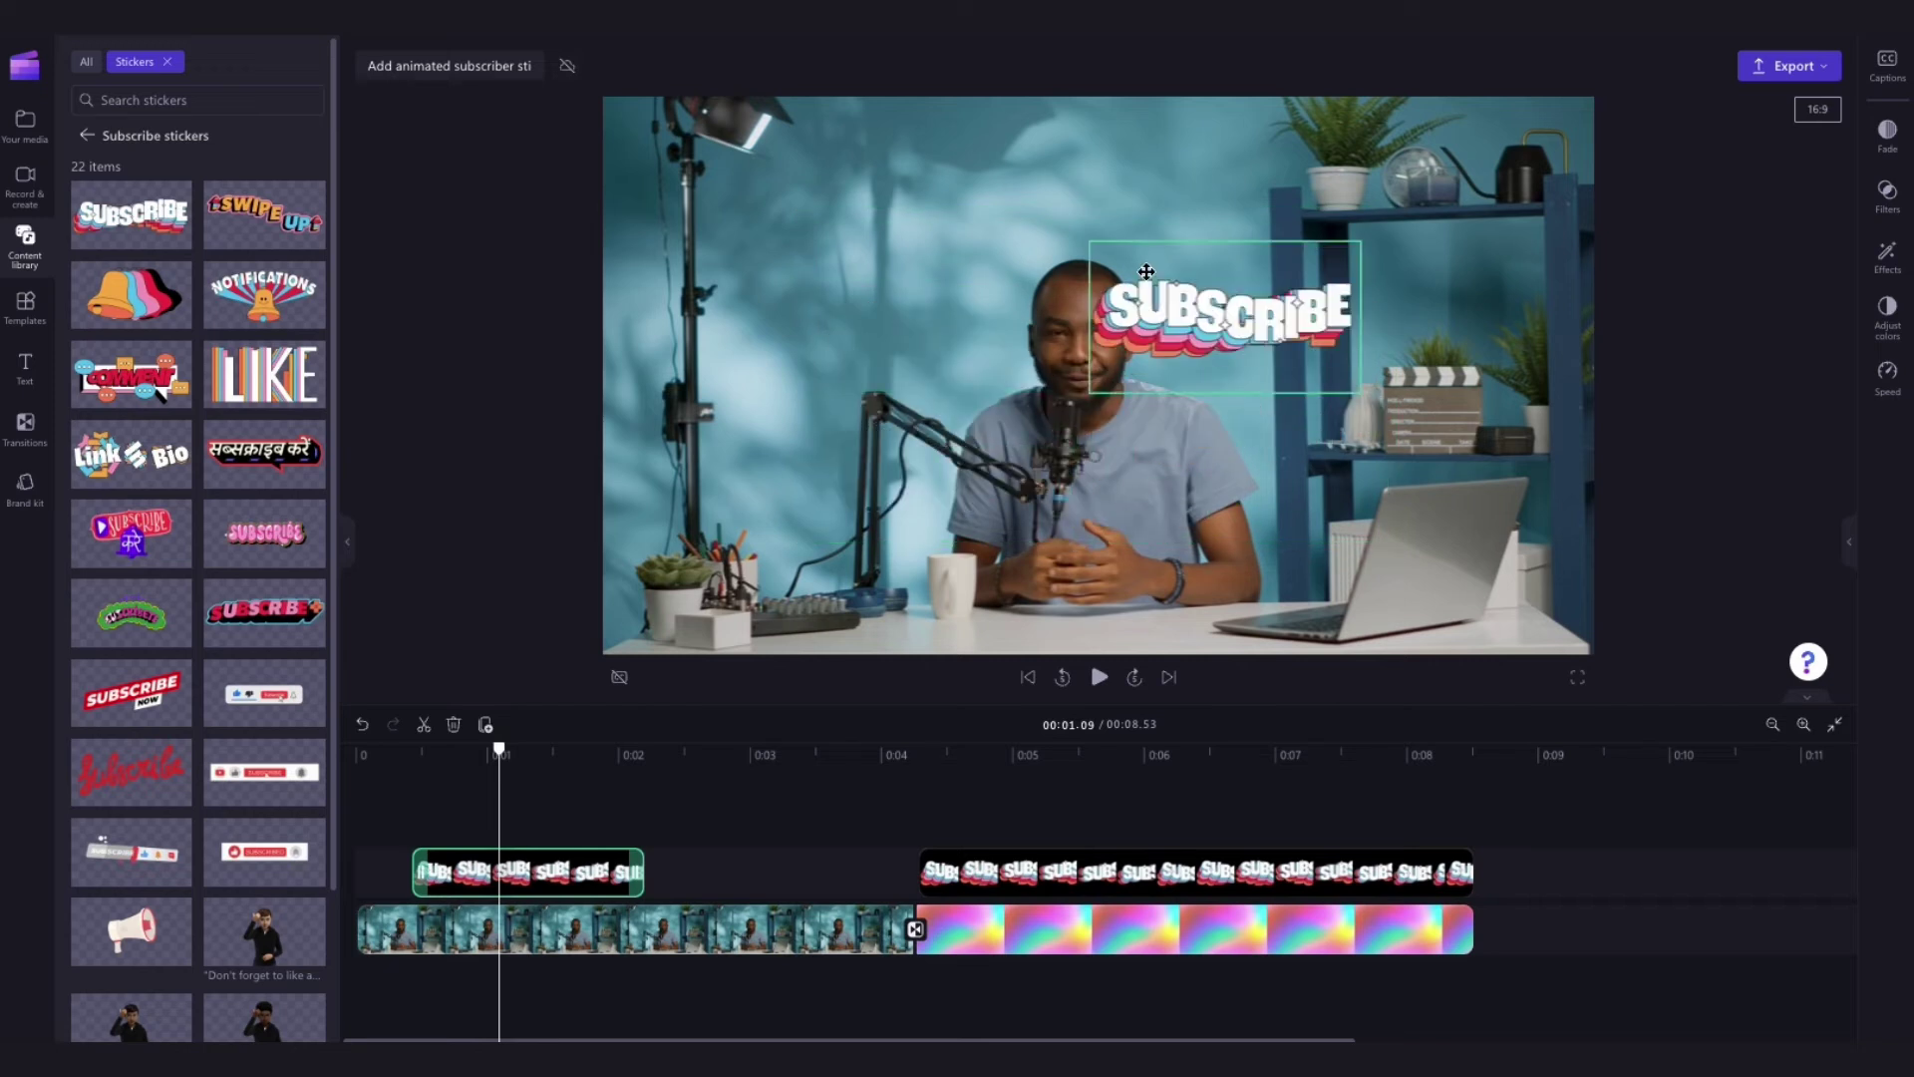
pyautogui.moveTo(1230, 309); pyautogui.dragTo(1064, 548)
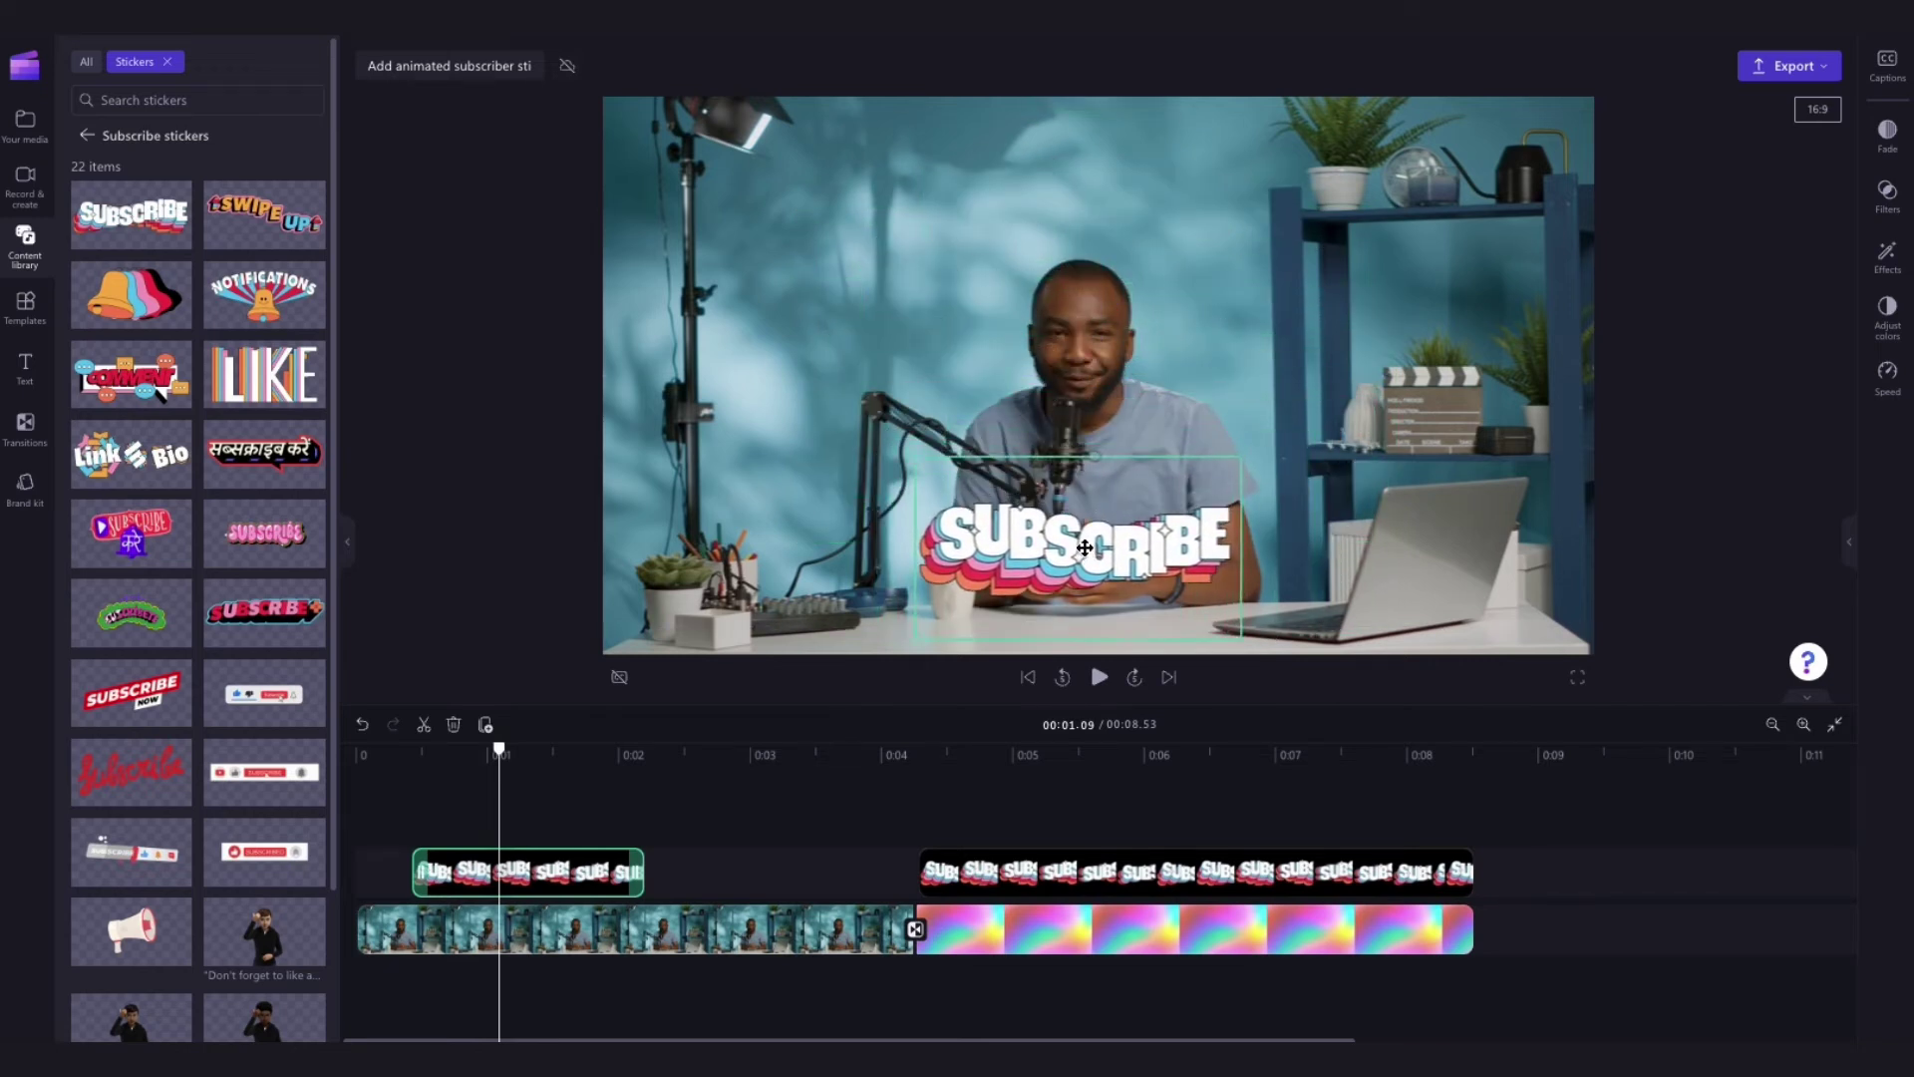
# Step: Shrink the closing sticker, centre it below THANKS FOR WATCHING, and play back to review
pyautogui.click(1011, 868)
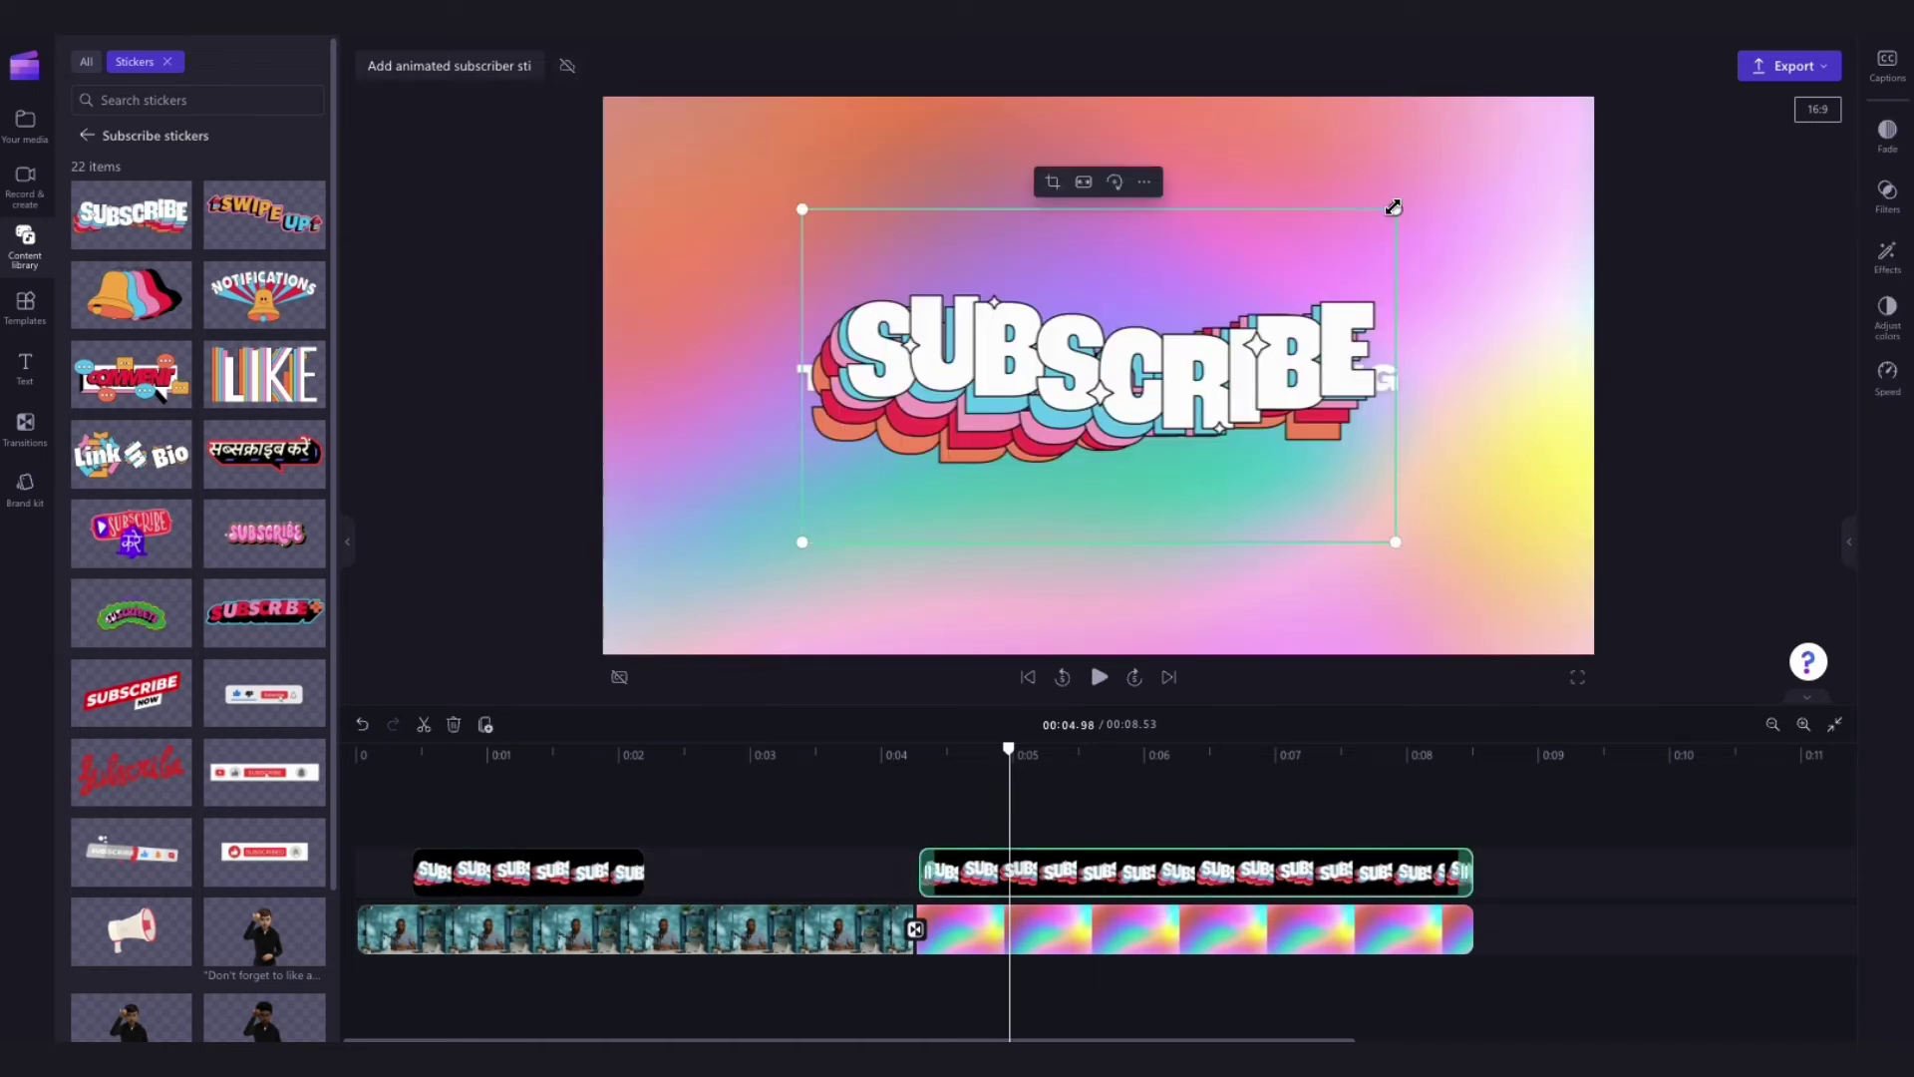
pyautogui.moveTo(1392, 209); pyautogui.dragTo(1081, 383)
pyautogui.moveTo(945, 464); pyautogui.dragTo(1091, 448)
pyautogui.click(1027, 677)
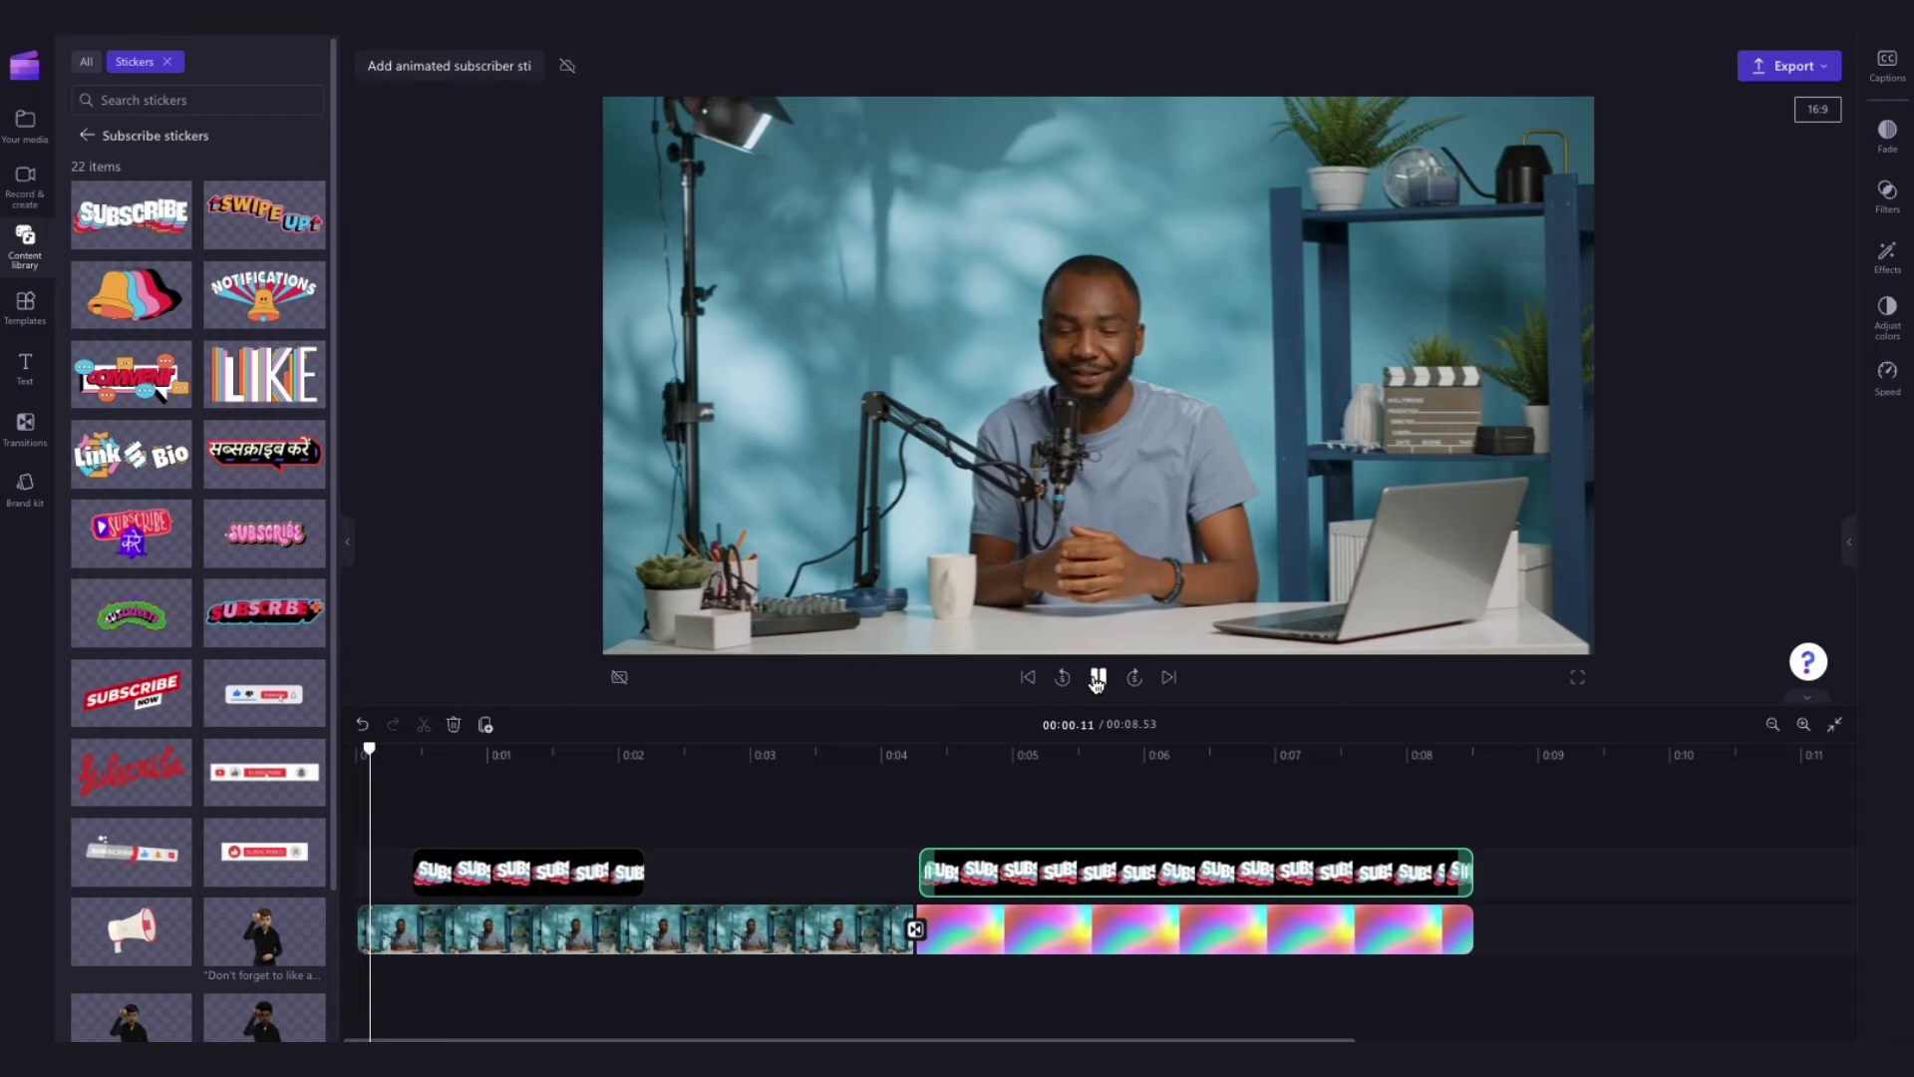
pyautogui.click(1098, 676)
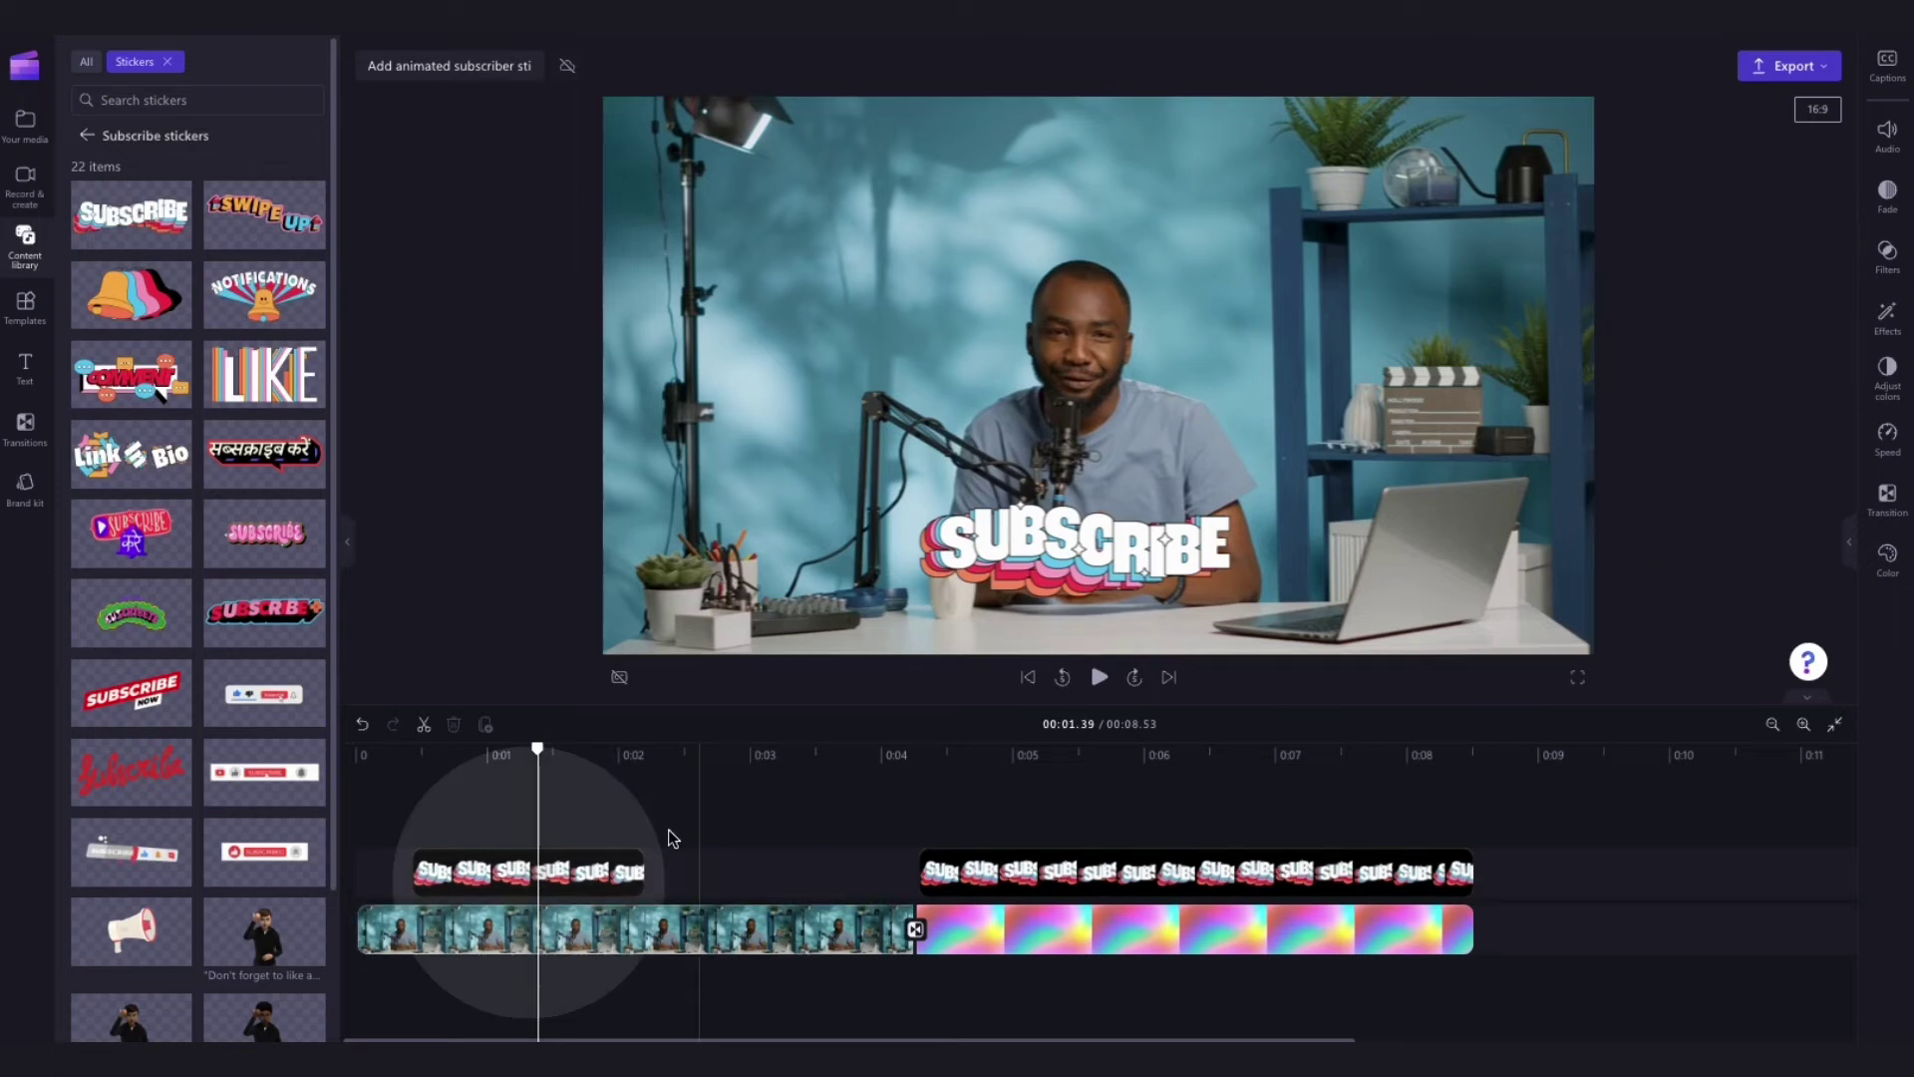
# Step: Give the first subscribe sticker a looping Pulse effect with an adjusted speed
pyautogui.click(594, 871)
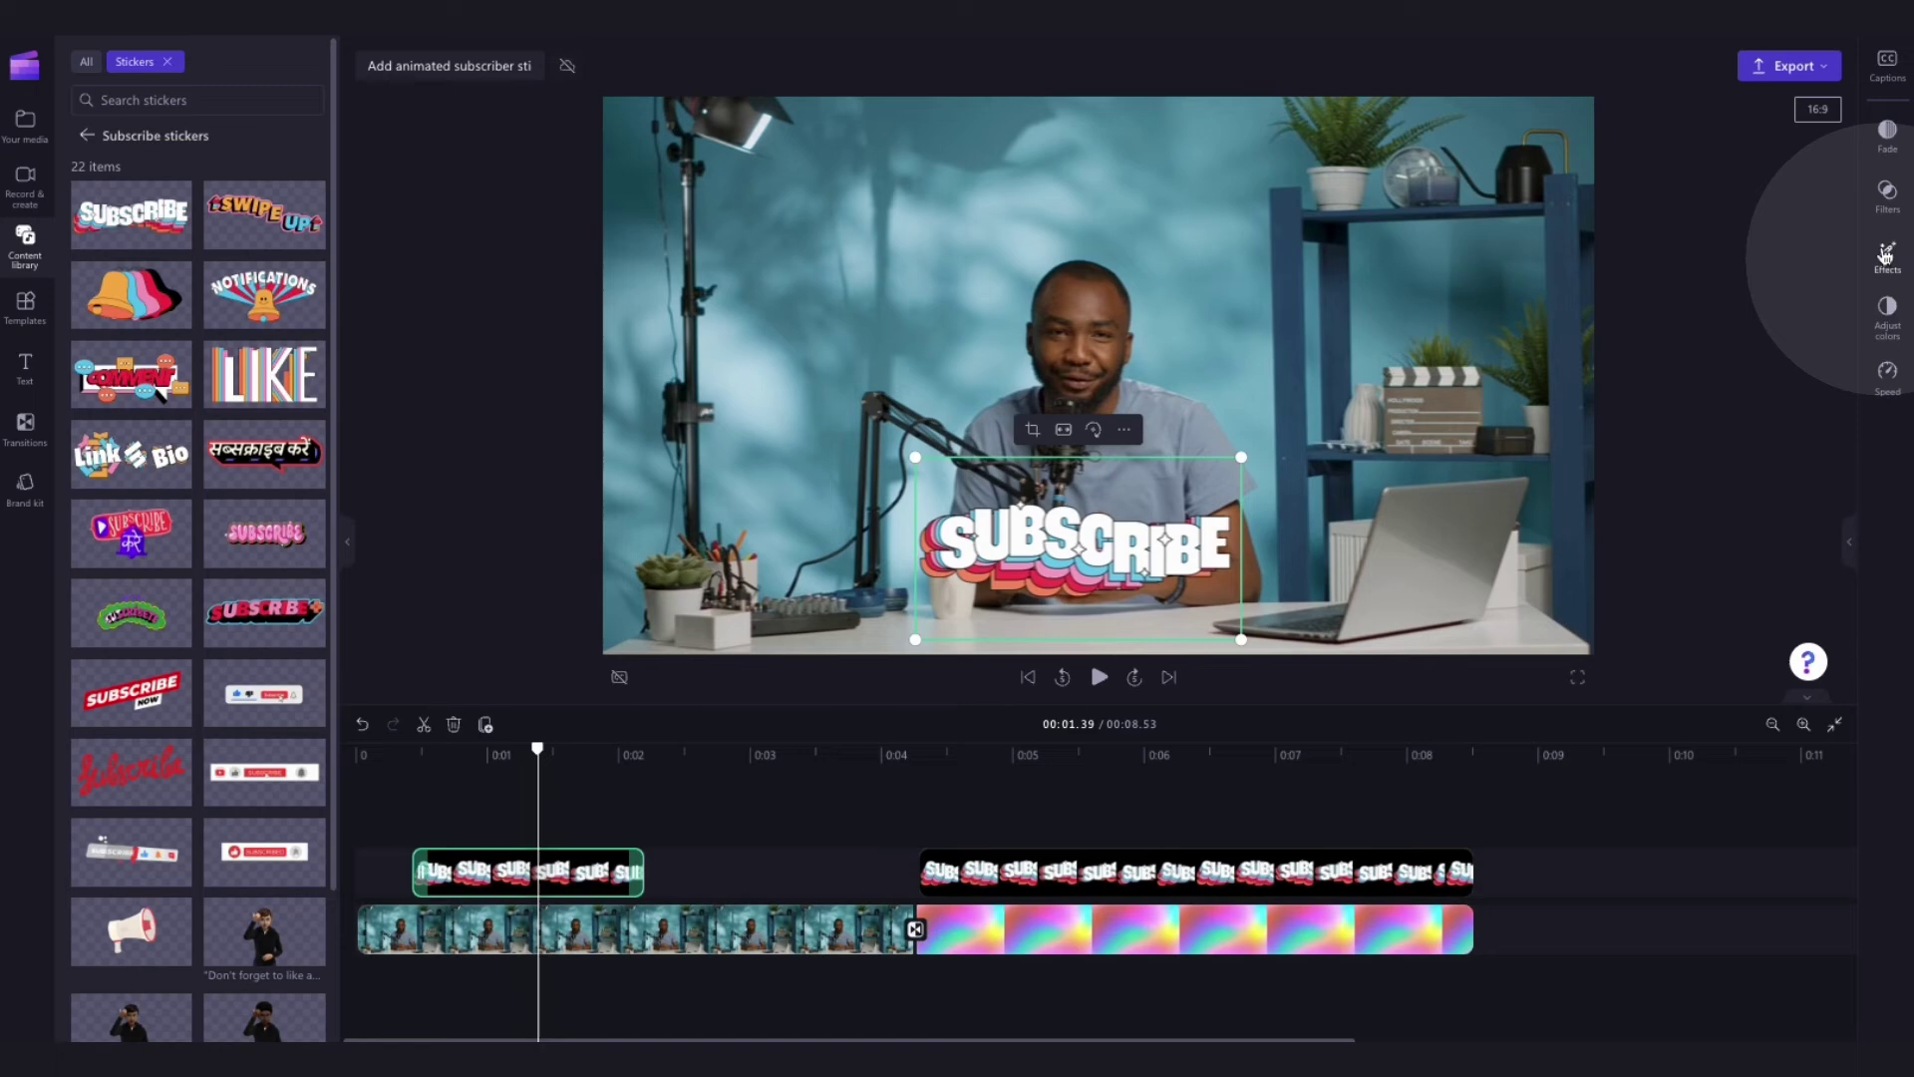
pyautogui.click(1887, 255)
pyautogui.scroll(-5, 1815, 384)
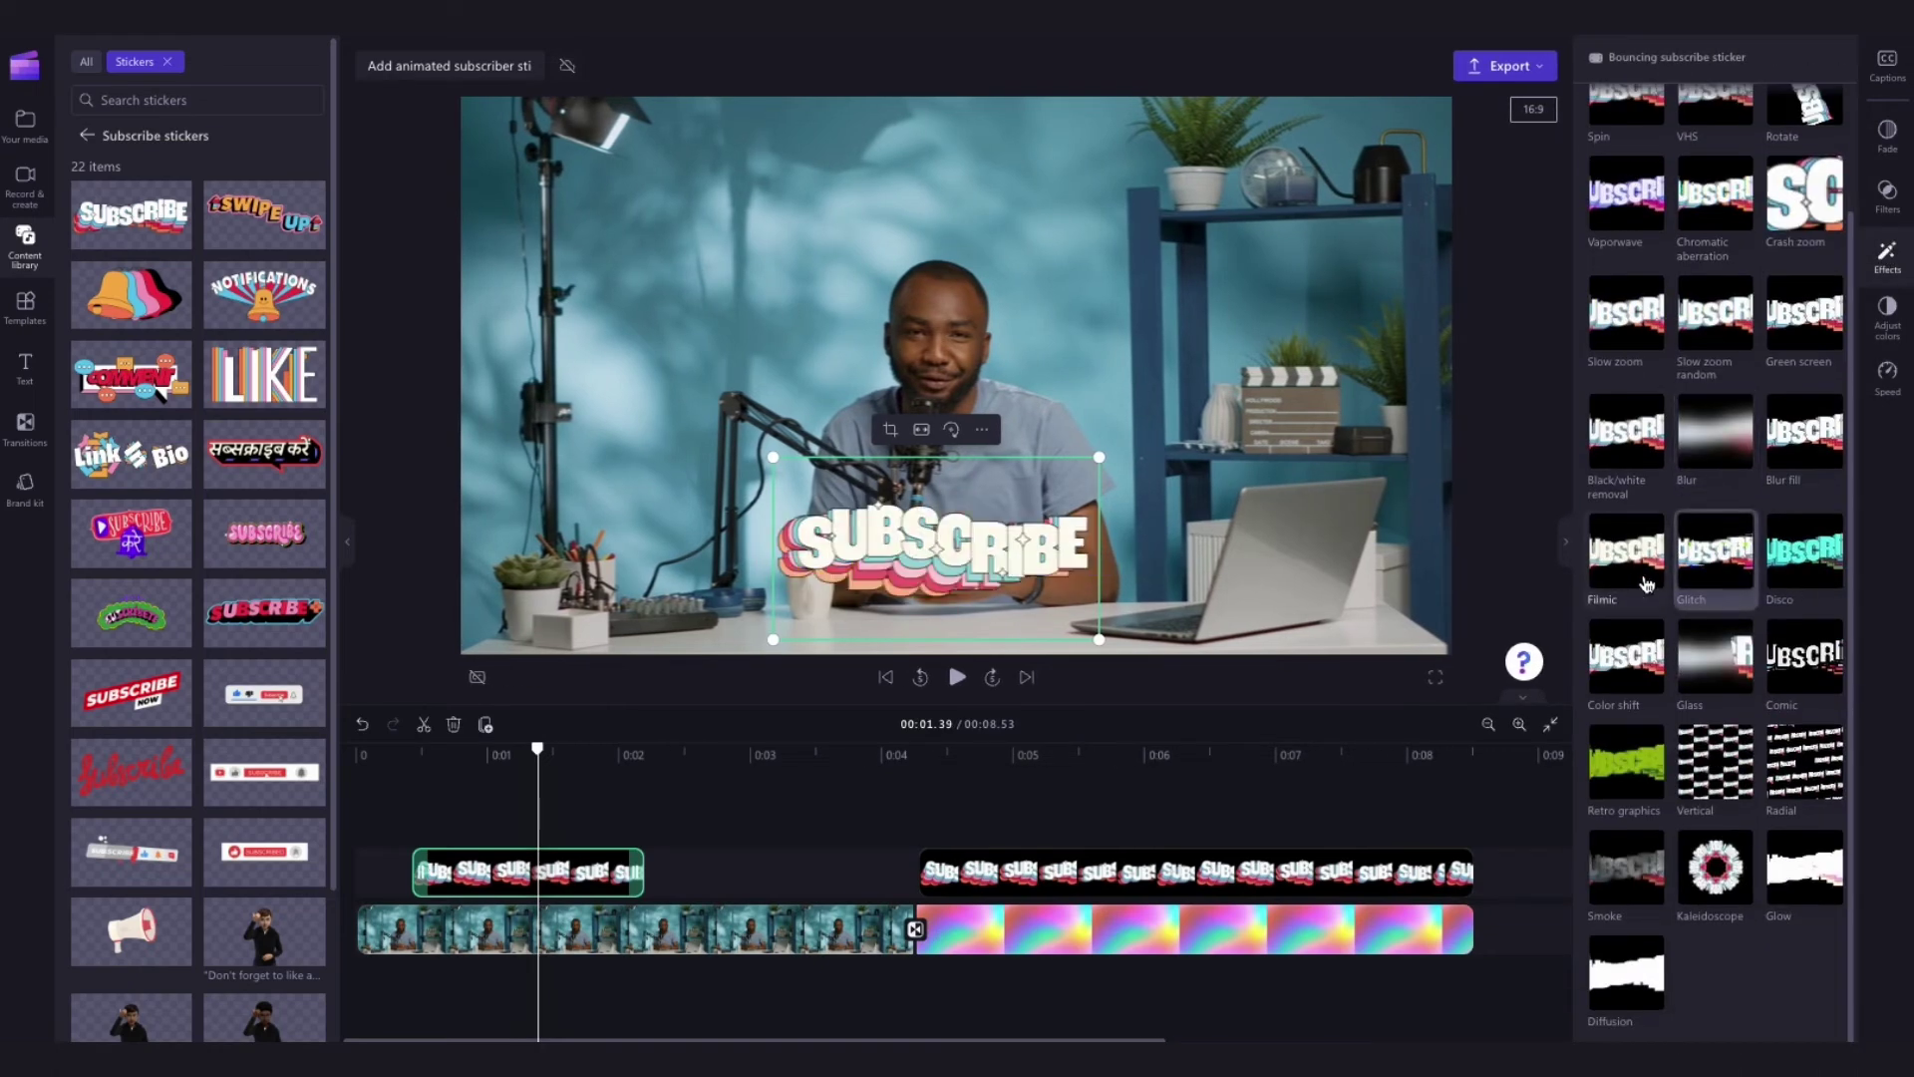
pyautogui.scroll(3, 1810, 300)
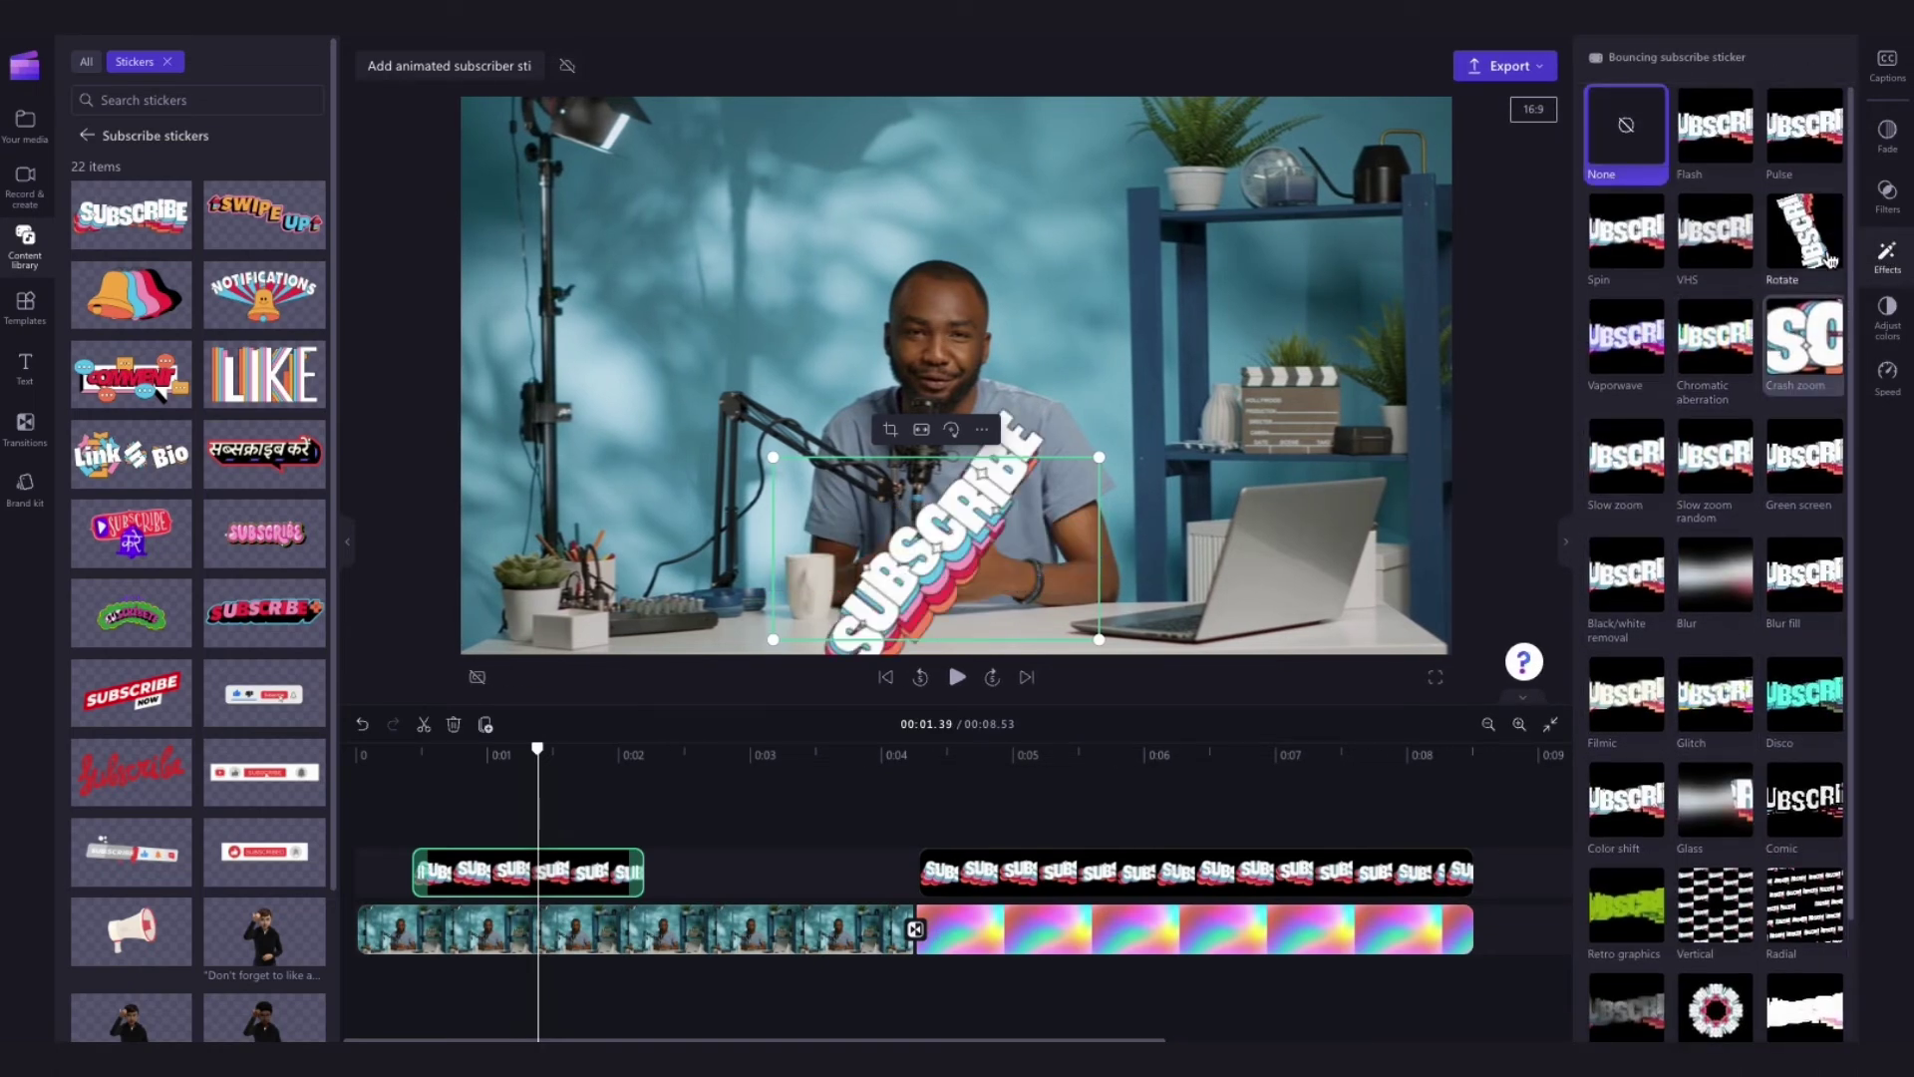
pyautogui.click(1808, 135)
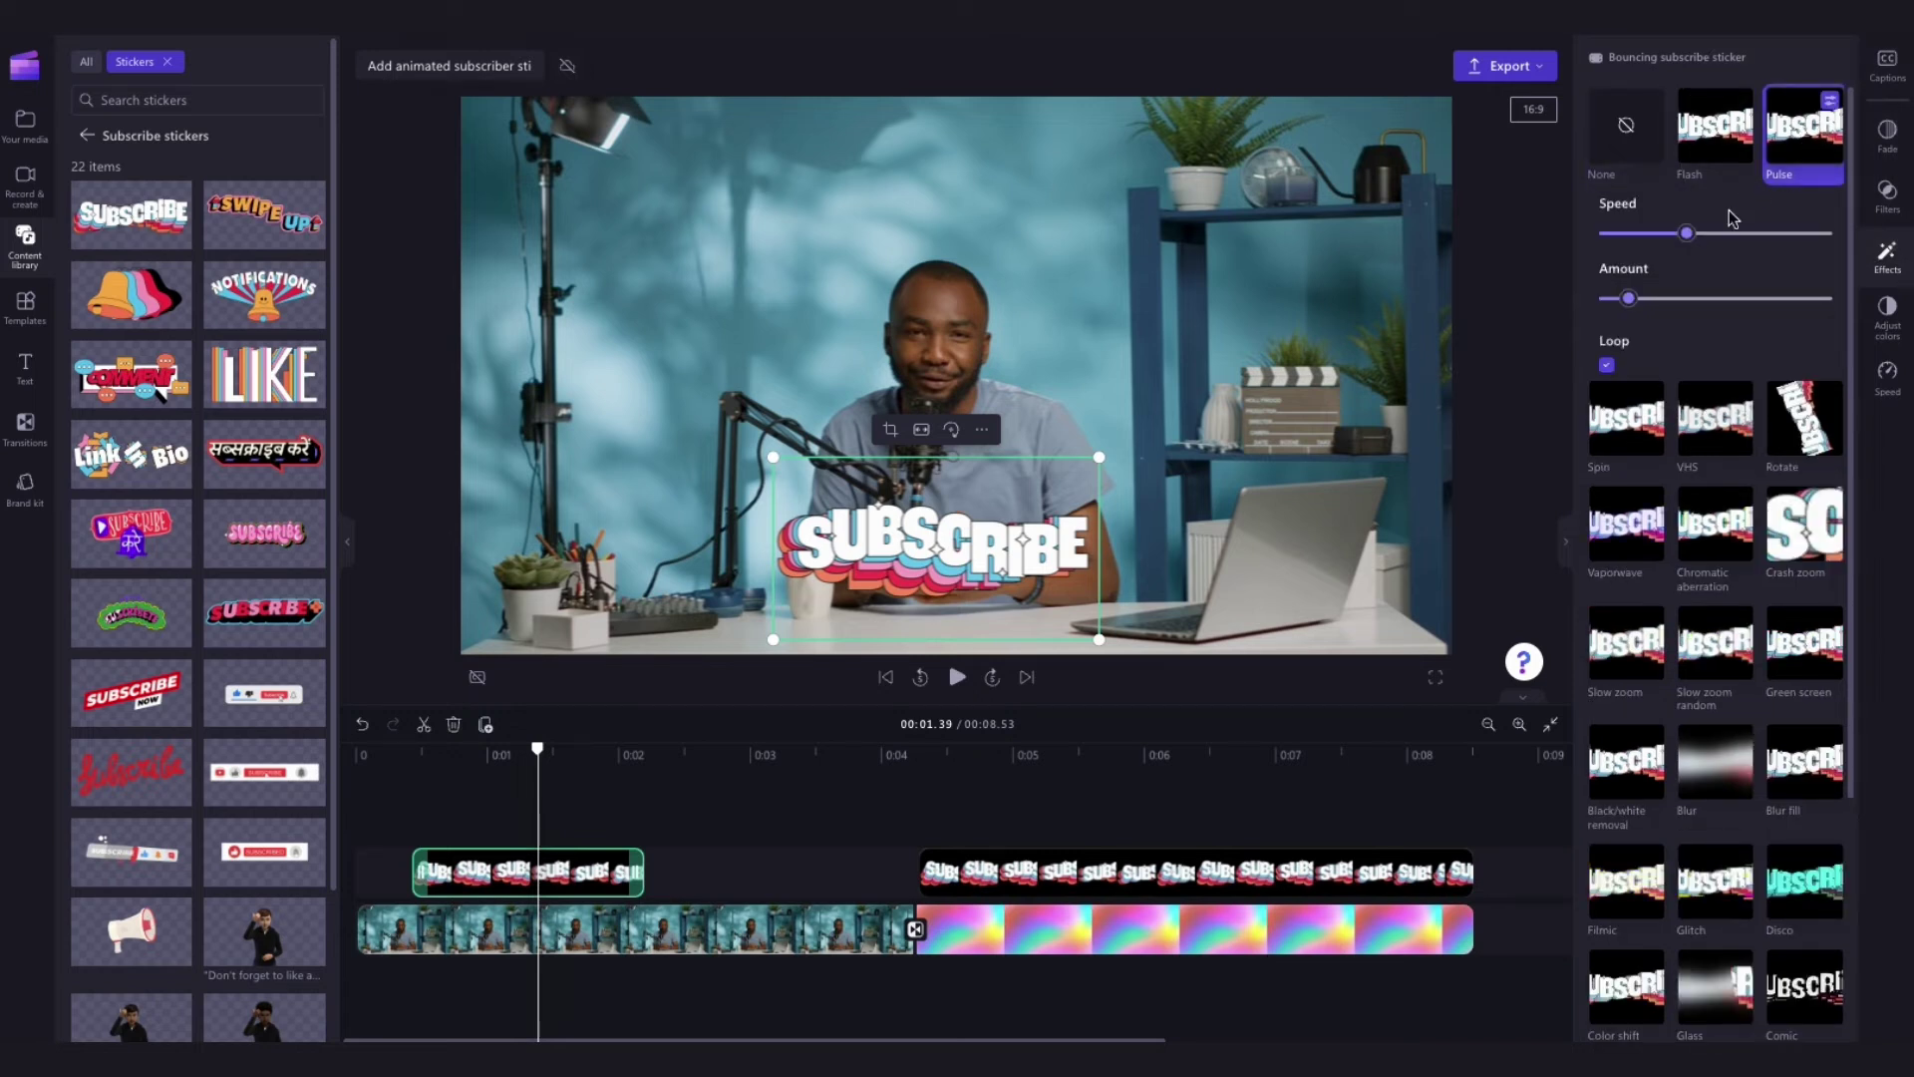
pyautogui.moveTo(1688, 233); pyautogui.dragTo(1693, 244)
# Step: Review the pulse in playback, then set the pulse speed on the closing sticker too
pyautogui.click(884, 677)
pyautogui.click(957, 676)
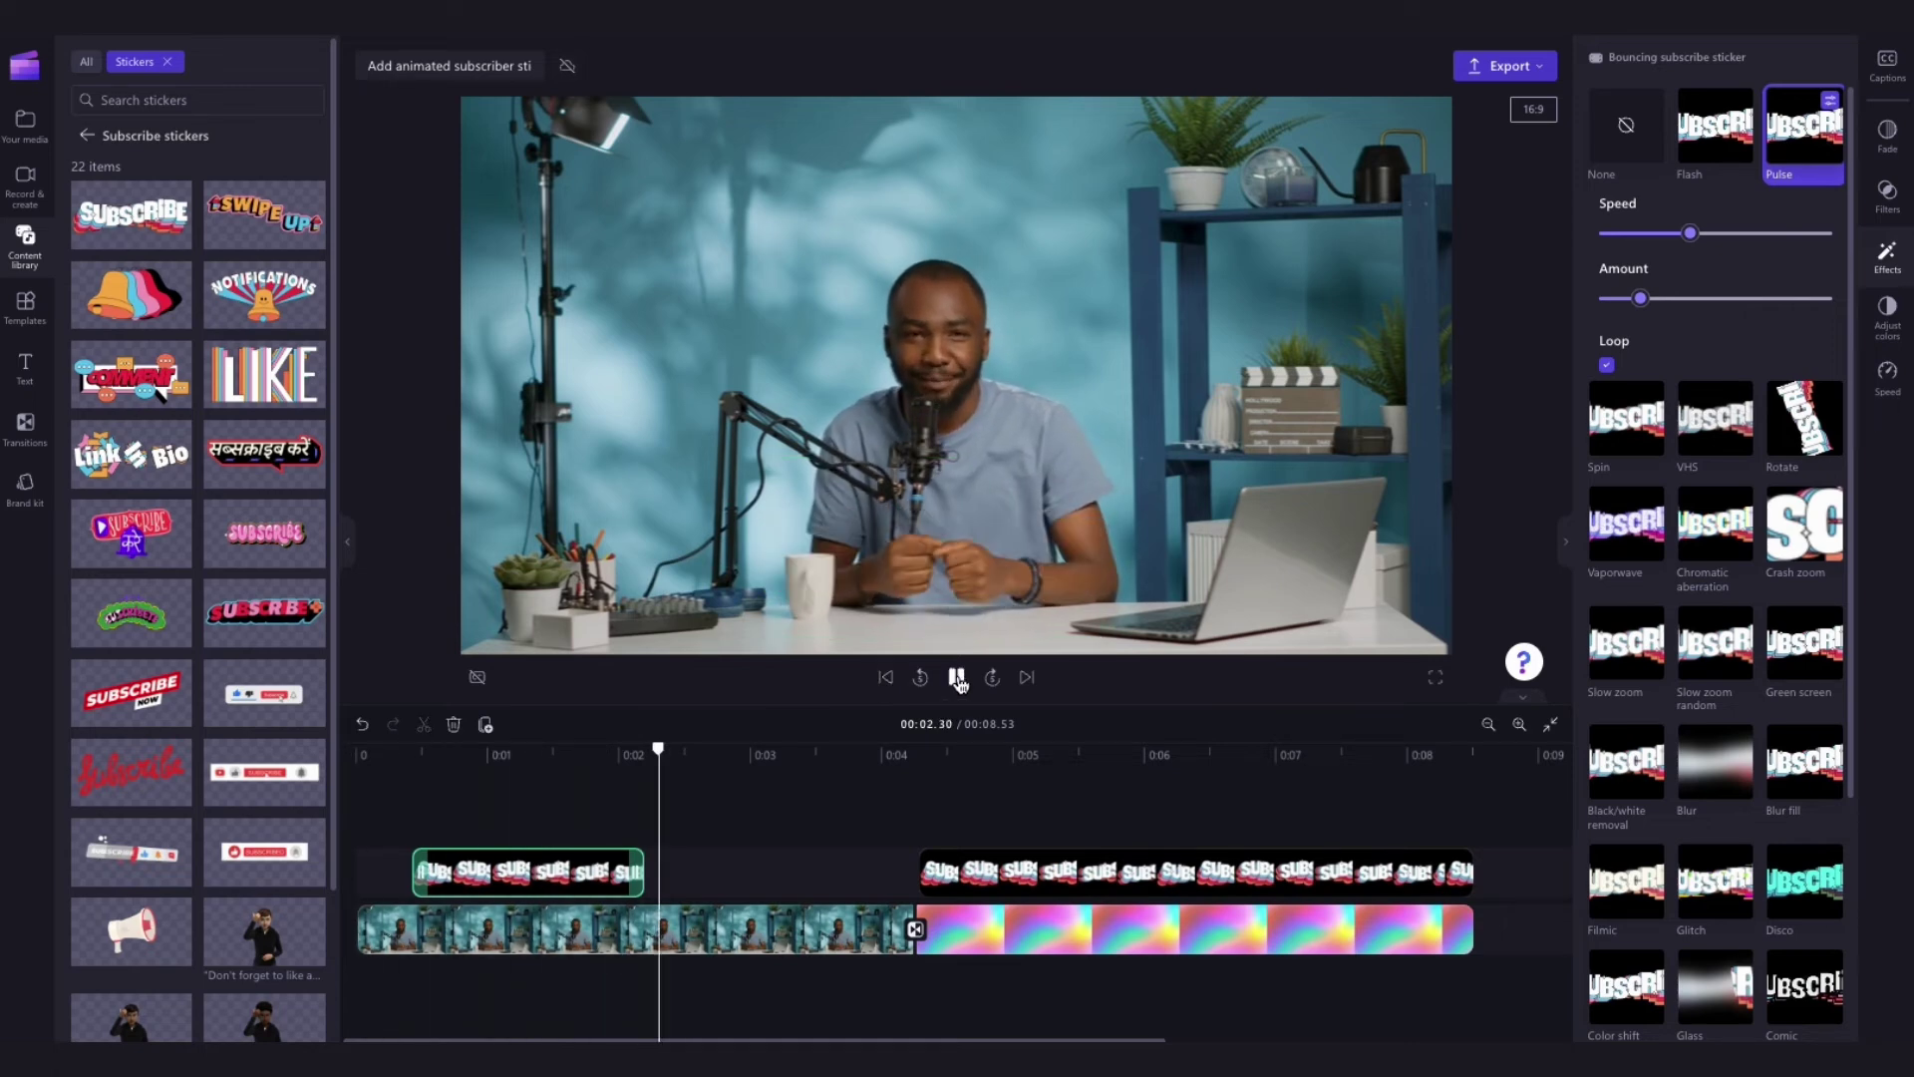
pyautogui.click(957, 678)
pyautogui.click(971, 871)
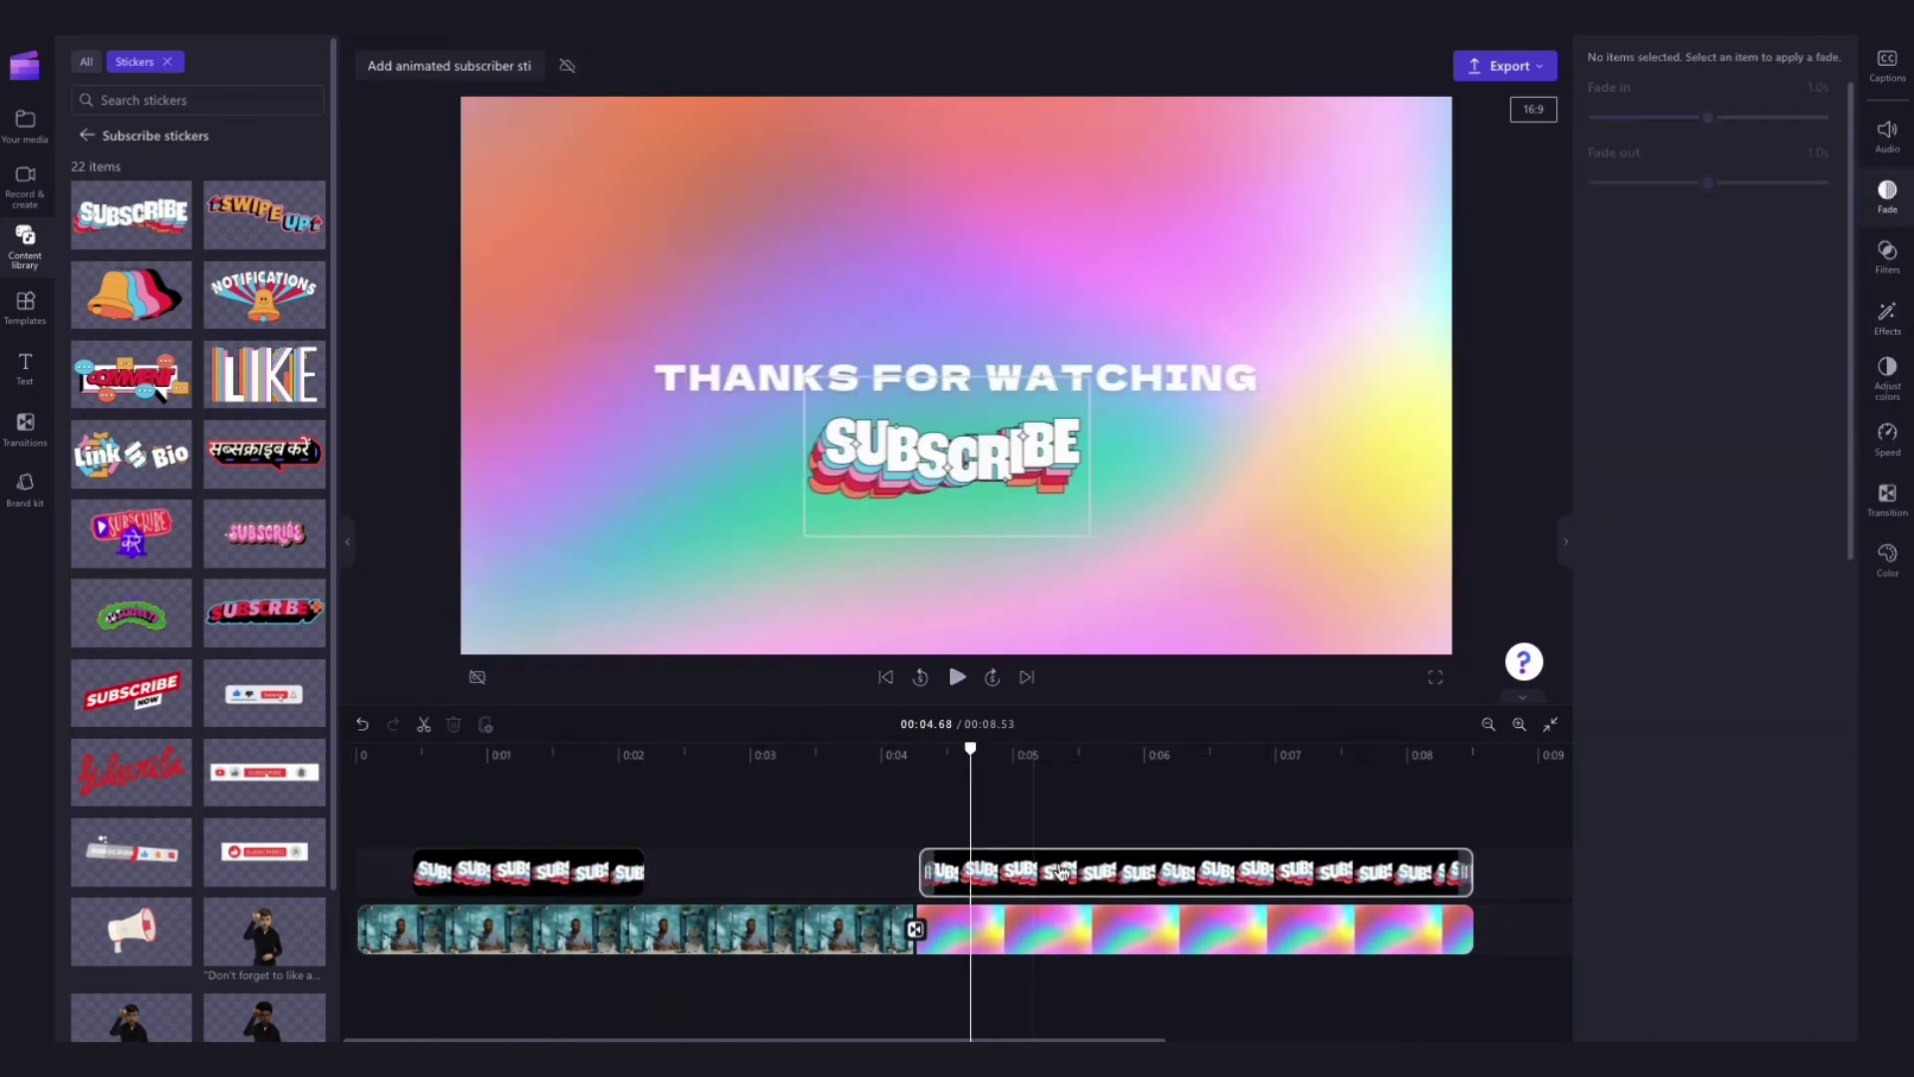
pyautogui.moveTo(1690, 235); pyautogui.dragTo(1707, 237)
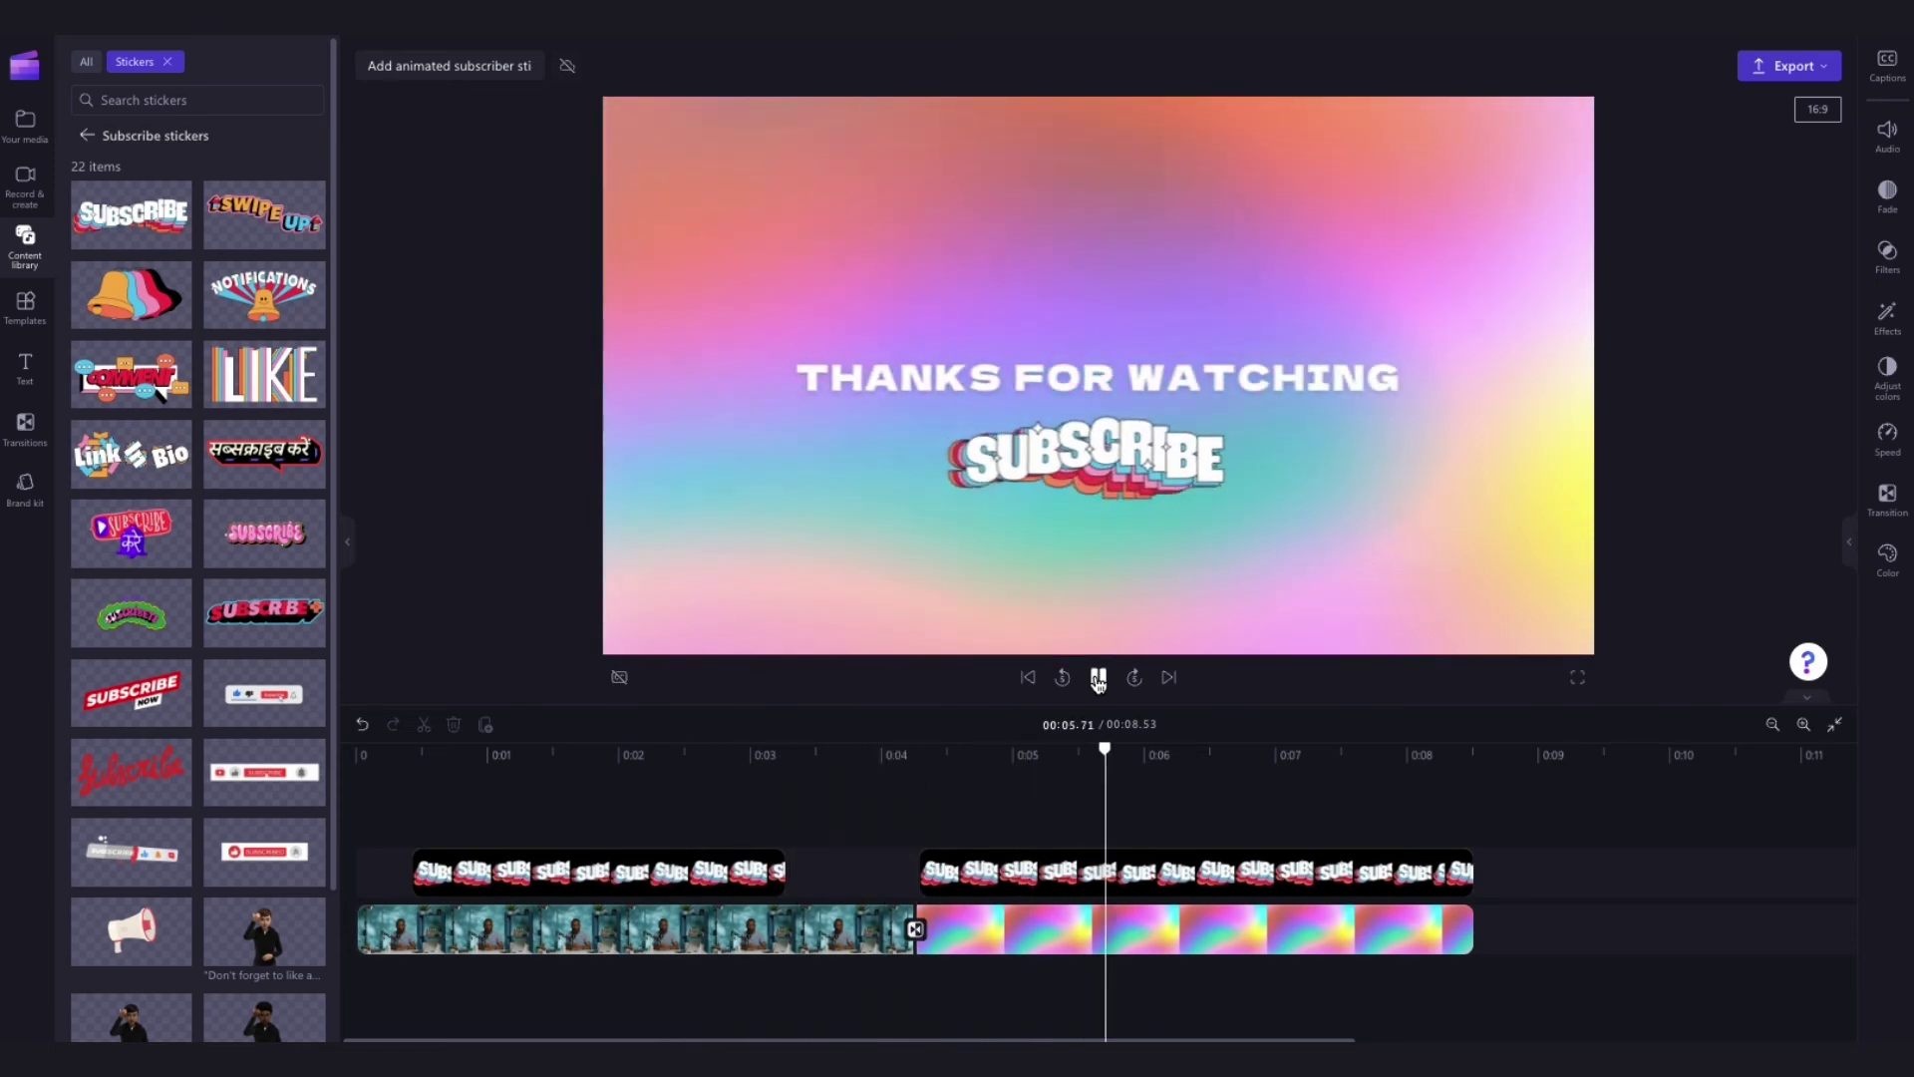
# Step: Export the vlog in 1080p and save the video file to the computer
pyautogui.click(1097, 680)
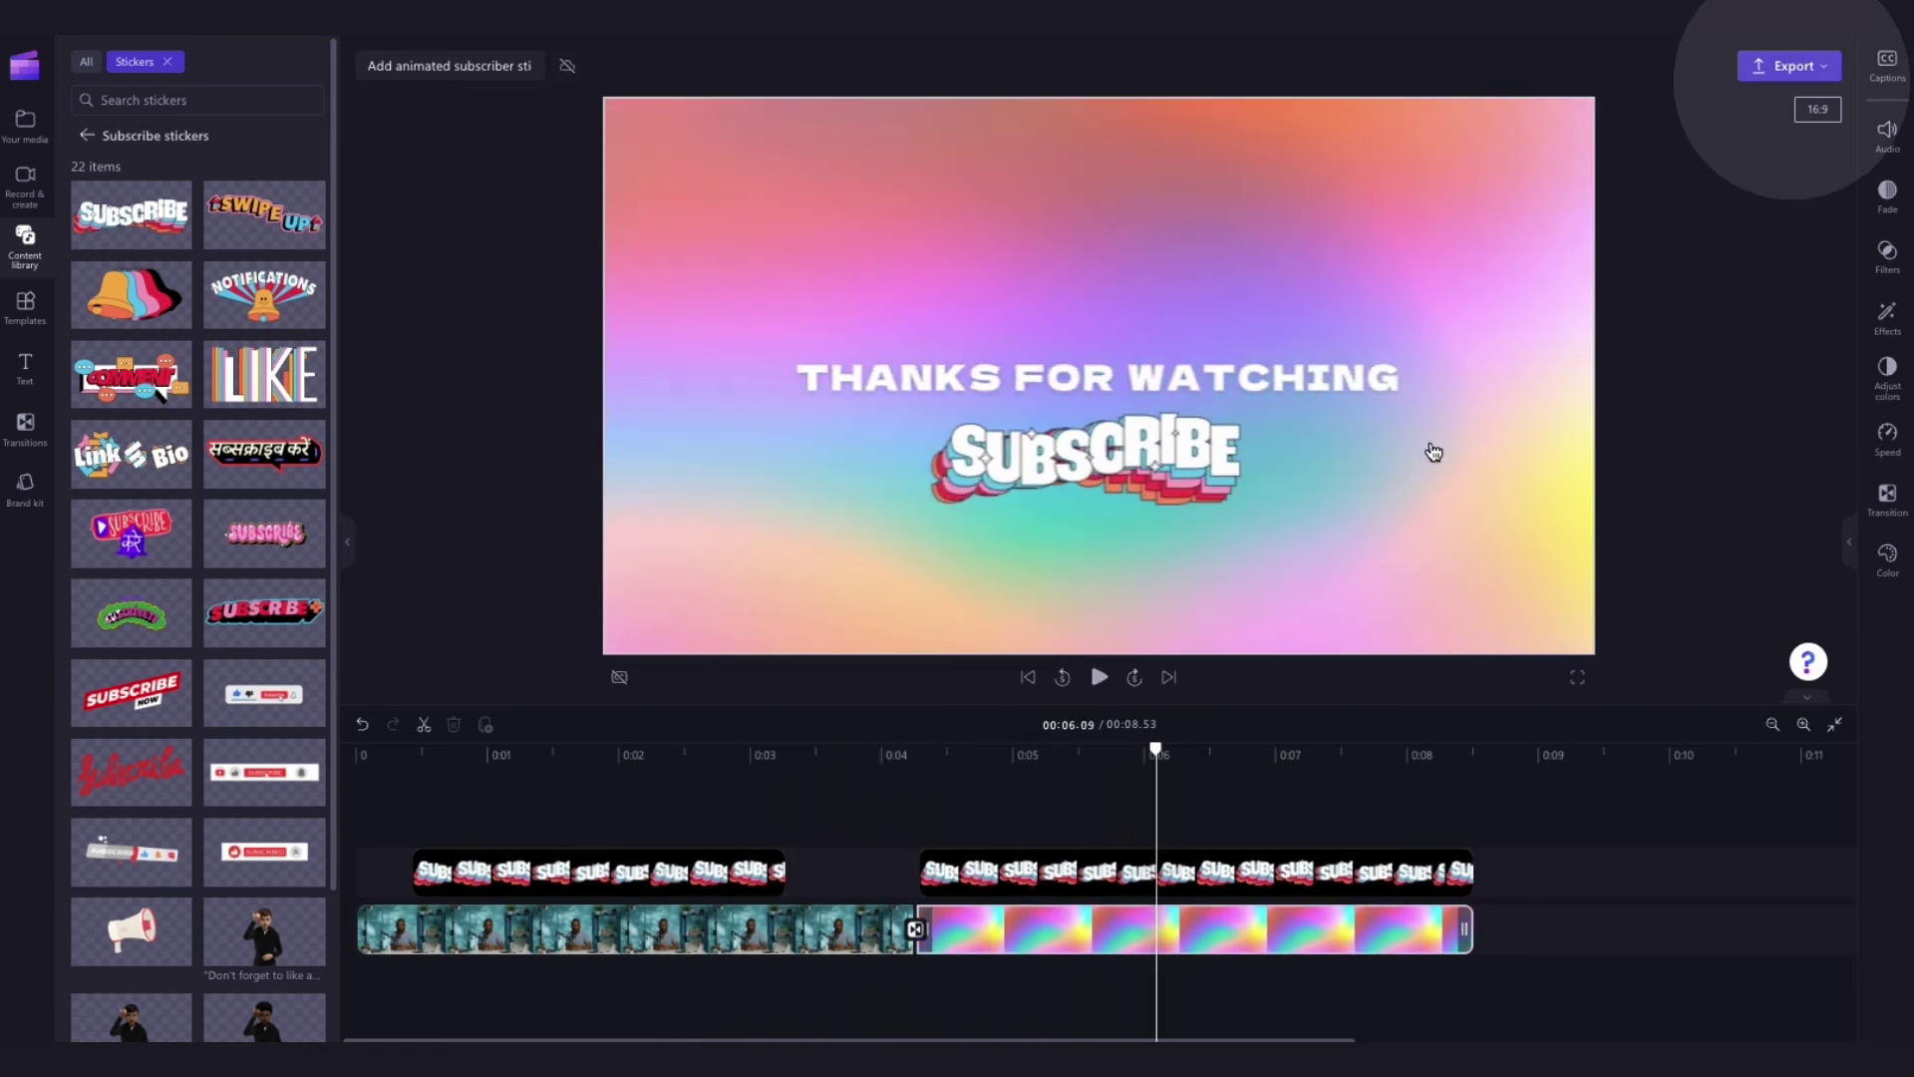
pyautogui.click(1800, 75)
pyautogui.click(1626, 324)
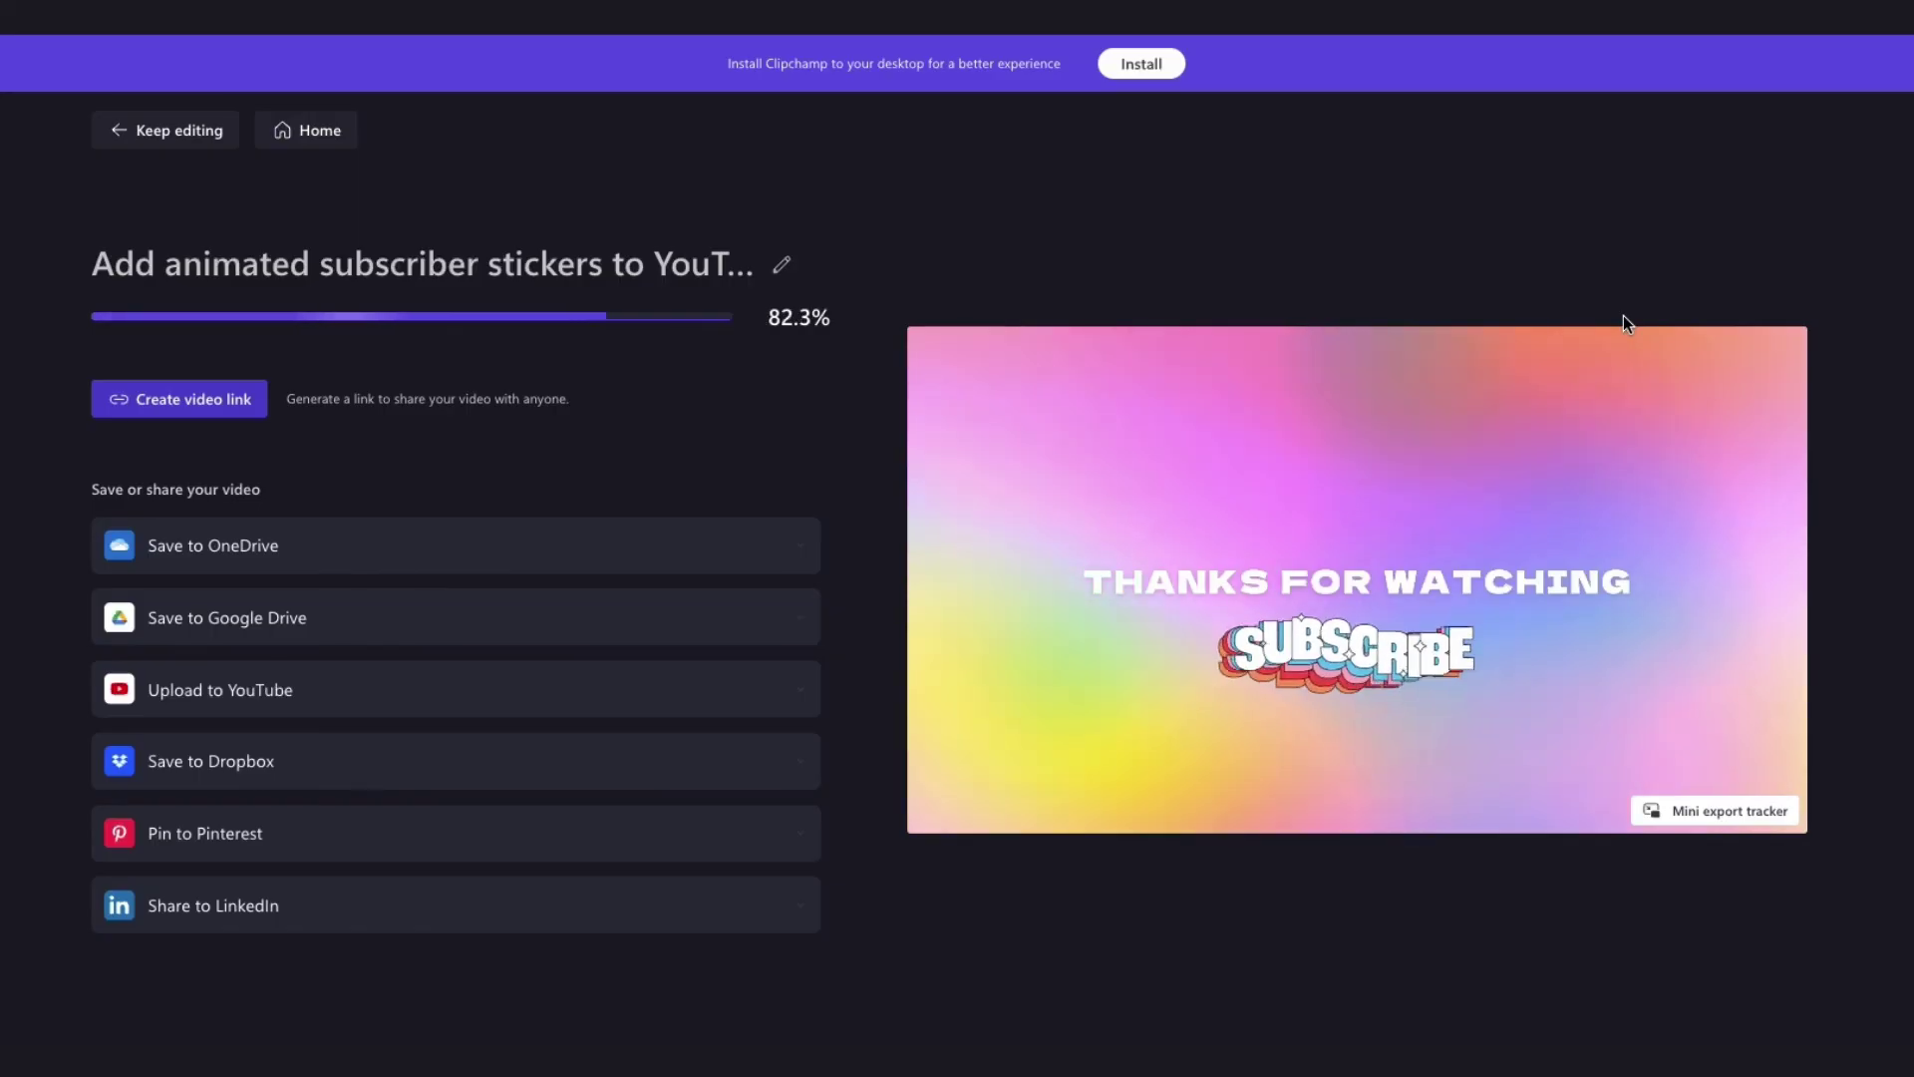
pyautogui.click(748, 316)
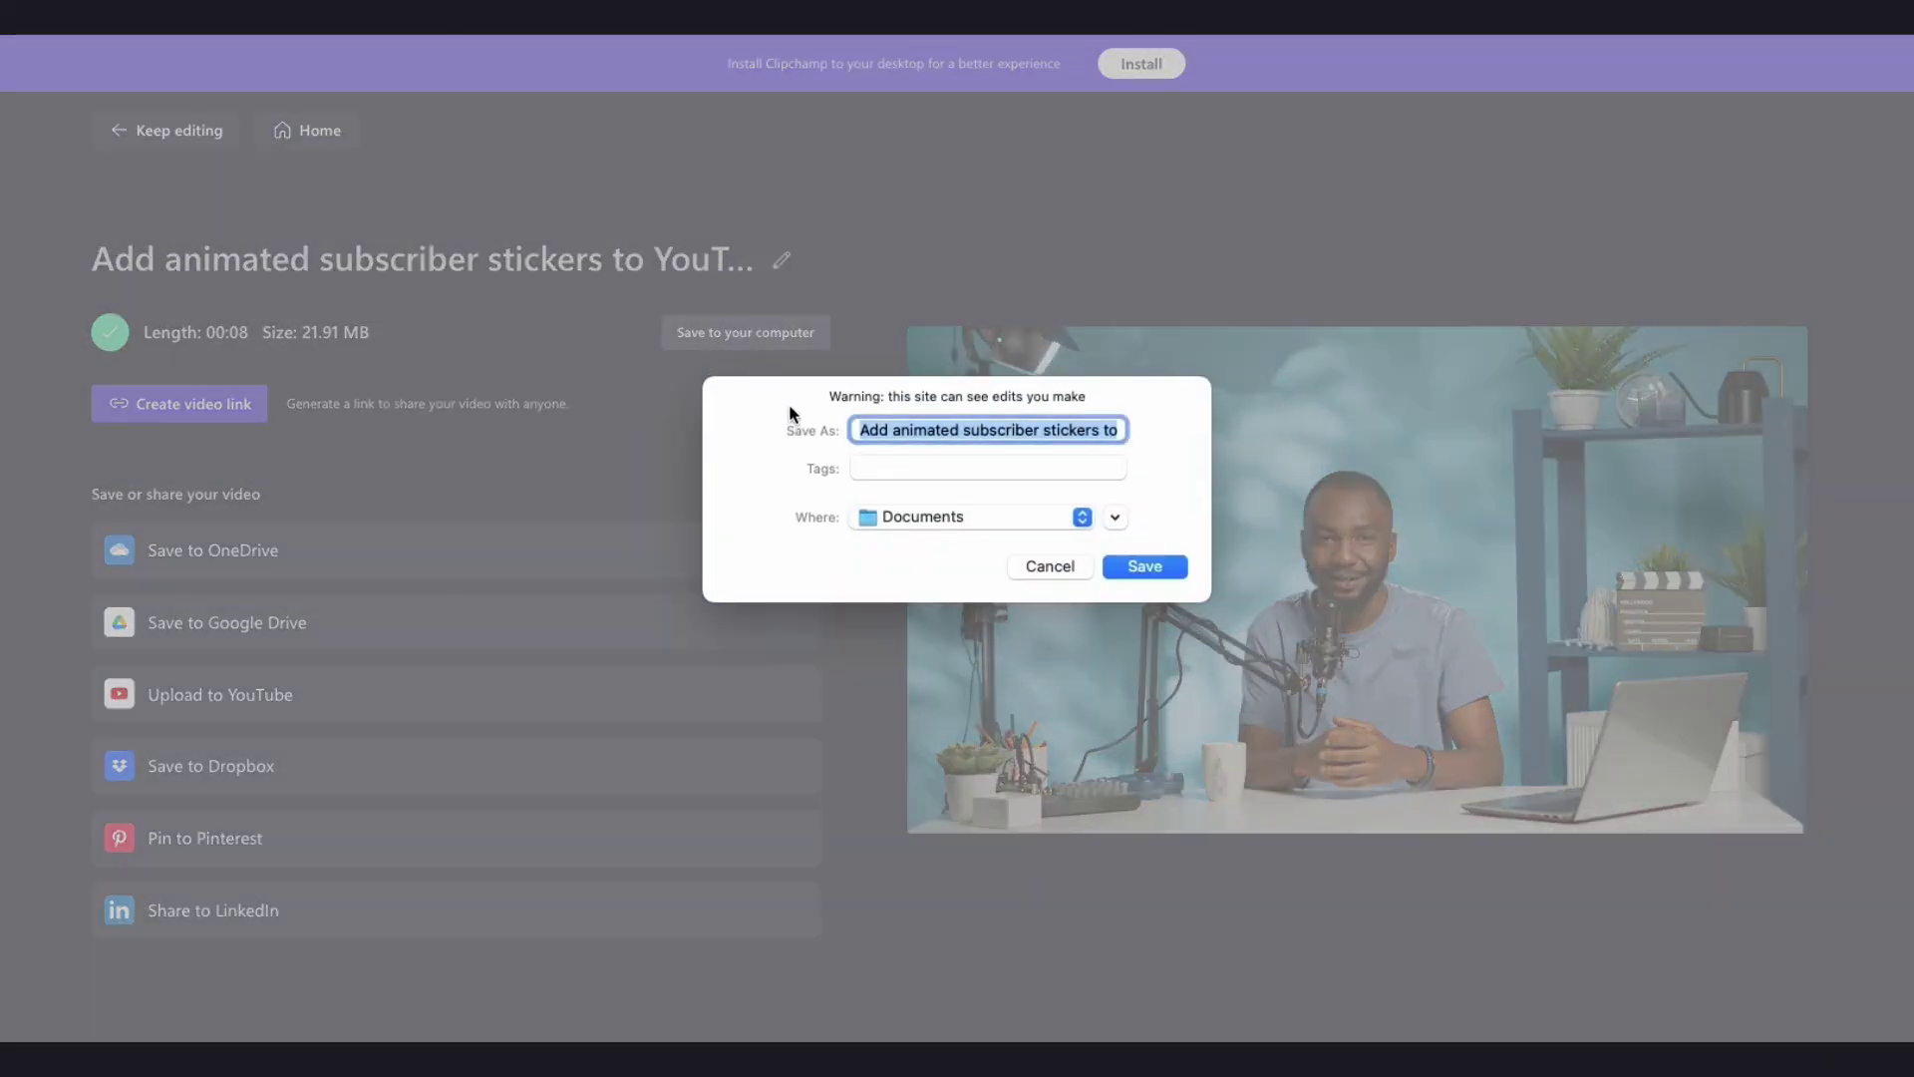
pyautogui.click(1145, 565)
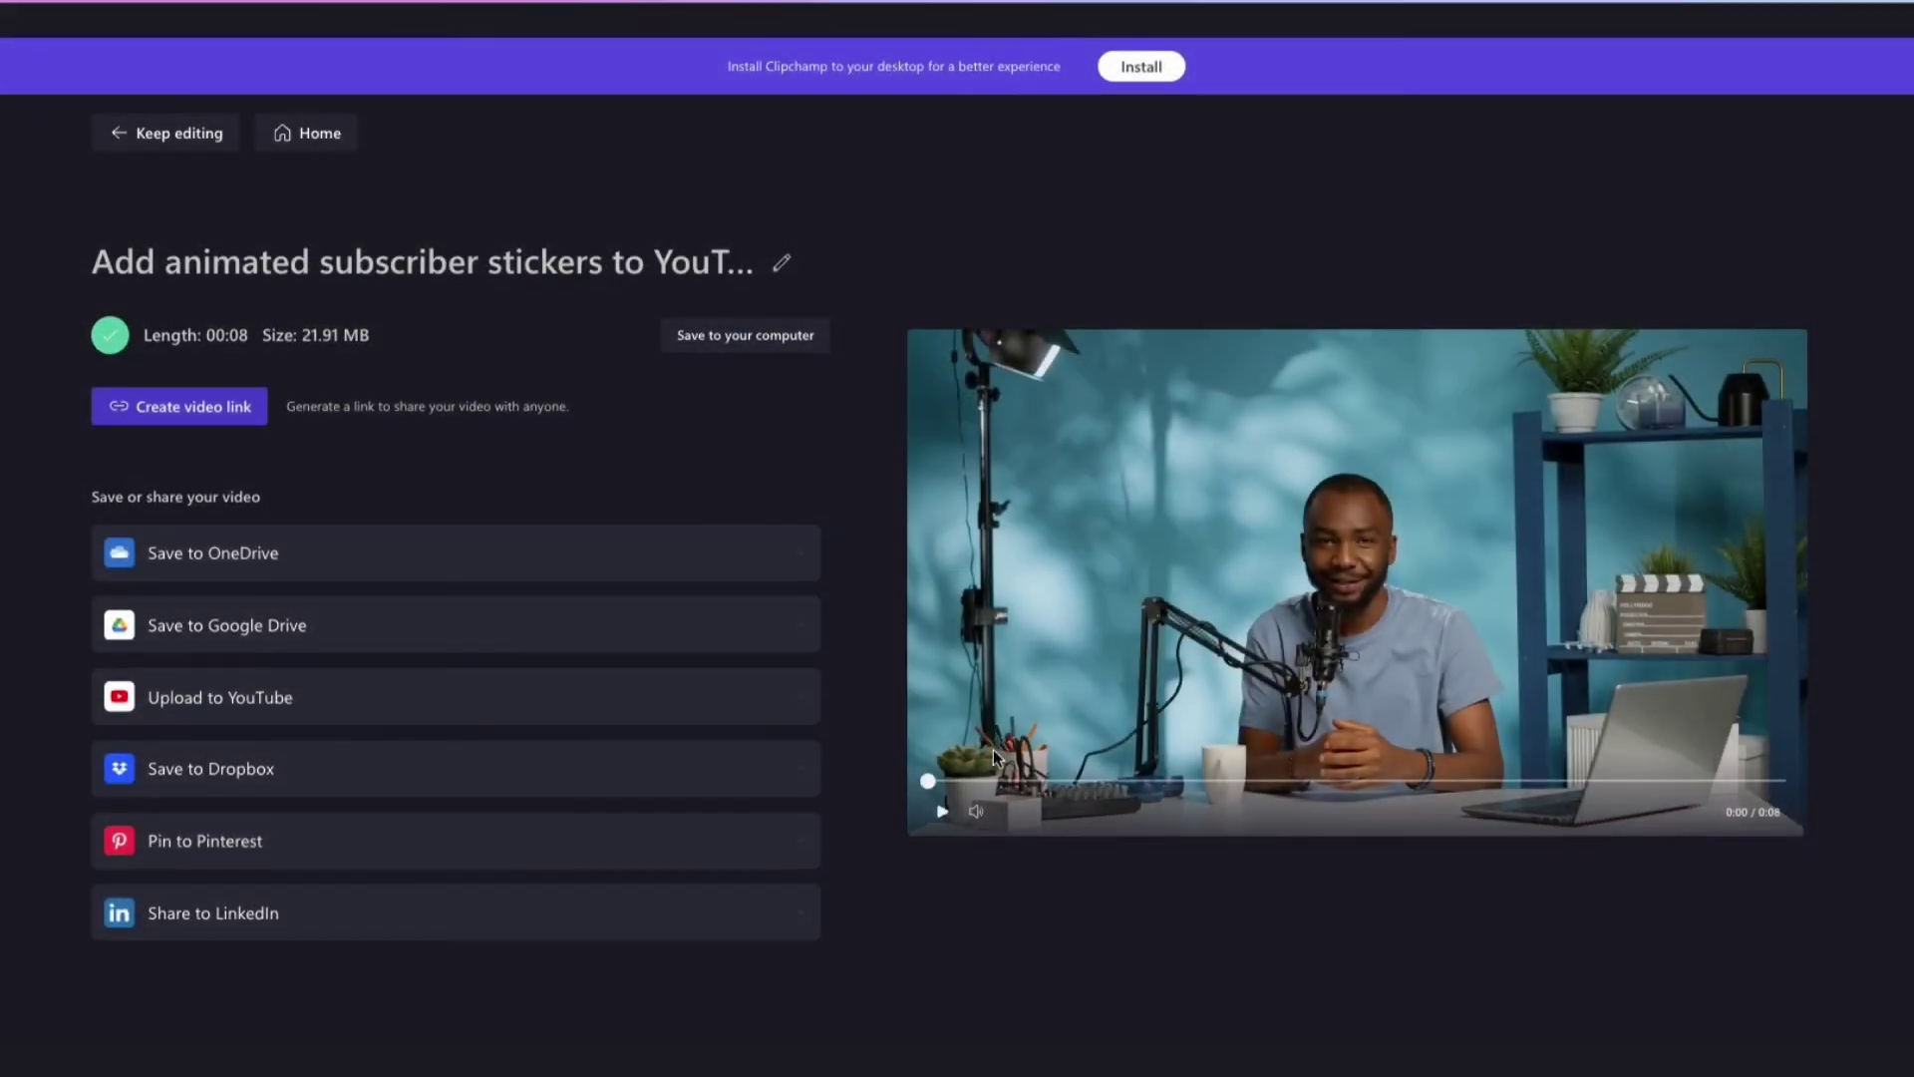